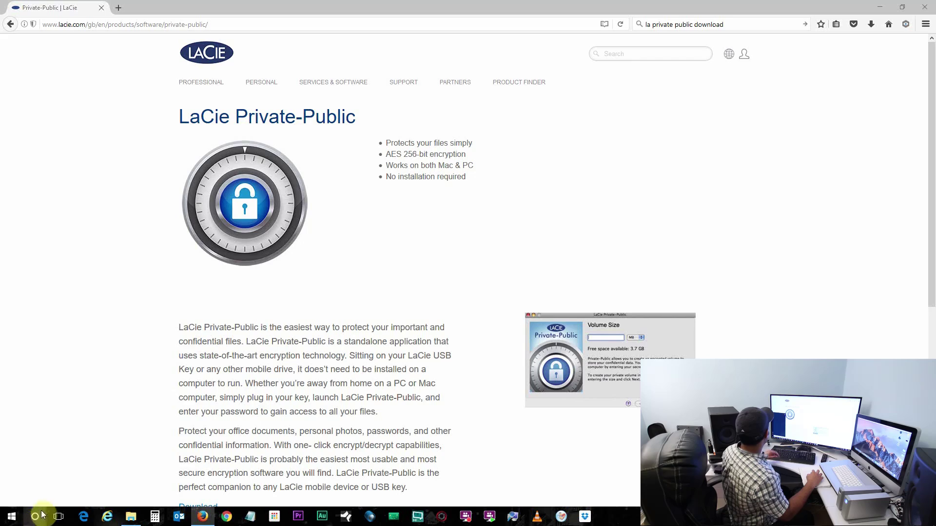
# Search 'computer' from the taskbar, launch Computer Management and reposition its window.
pyautogui.click(34, 517)
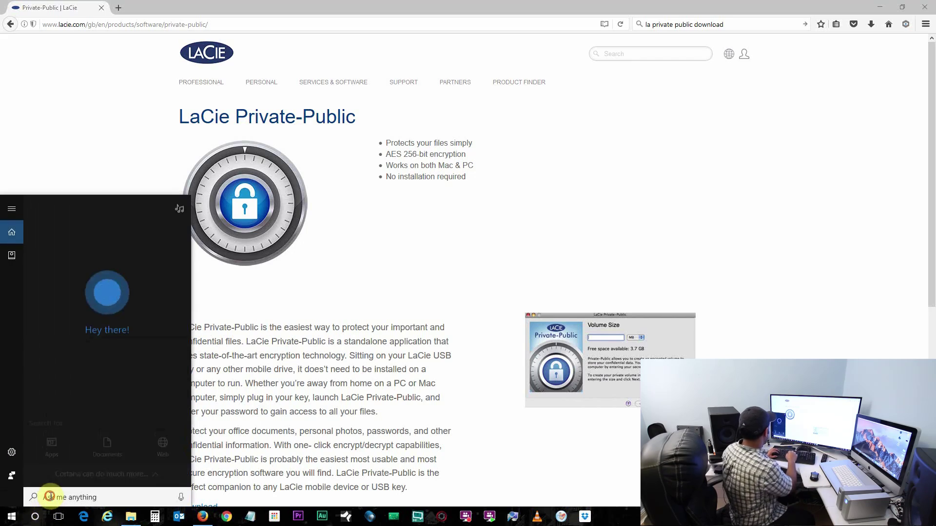
pyautogui.write('co')
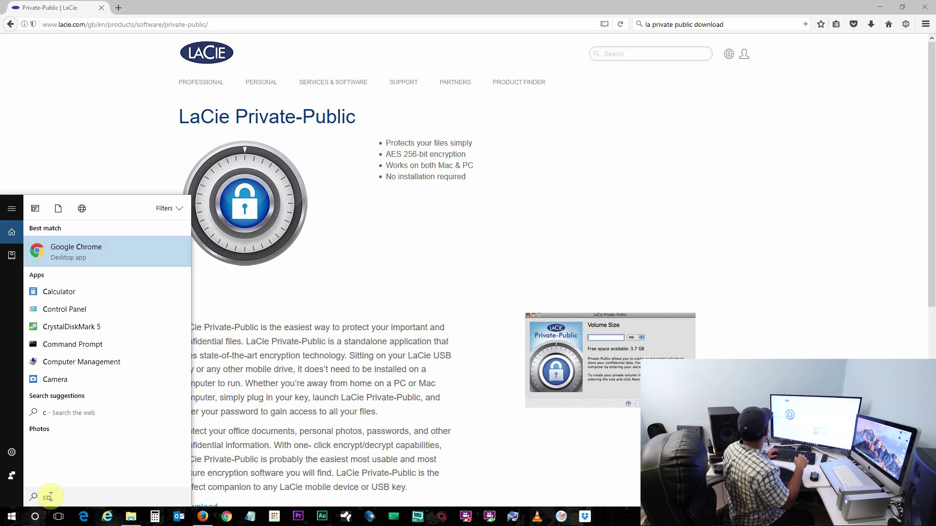
pyautogui.write('mputer')
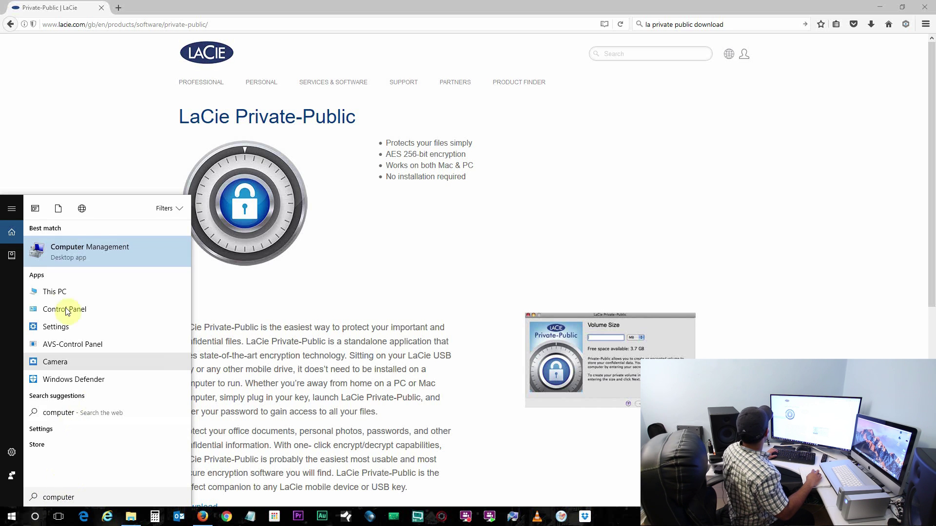
pyautogui.click(64, 251)
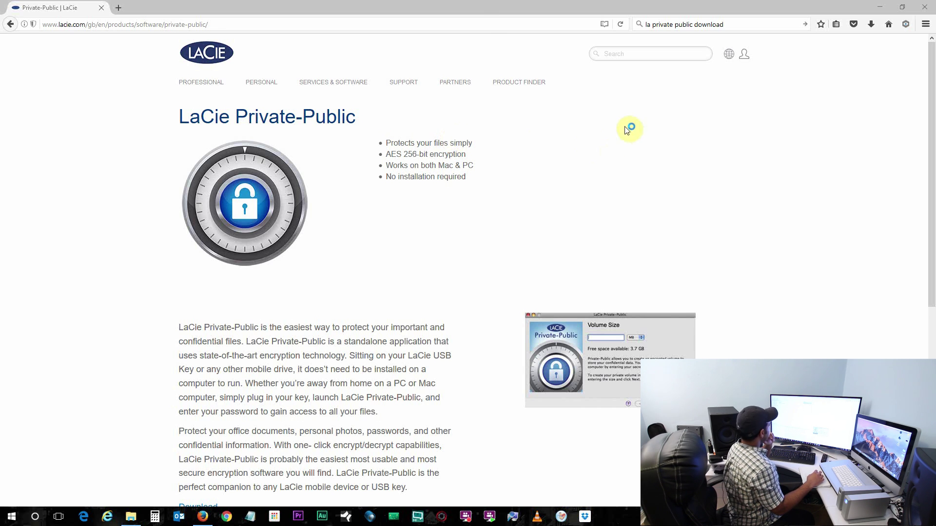
pyautogui.moveTo(303, 19); pyautogui.dragTo(557, 45)
# In Disk Management, quick-format encrypt.test (H:) as NTFS, keeping the encrypt.test label.
pyautogui.click(317, 150)
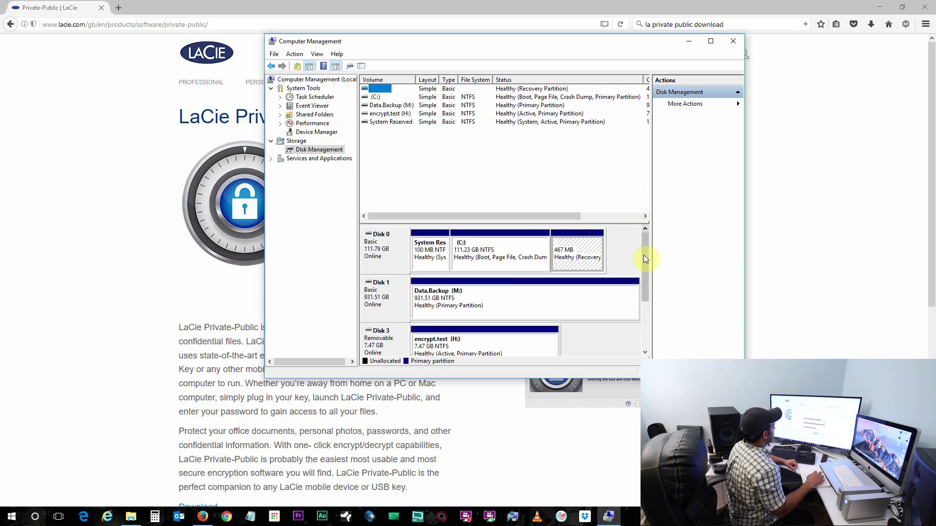
pyautogui.scroll(-1, 644, 265)
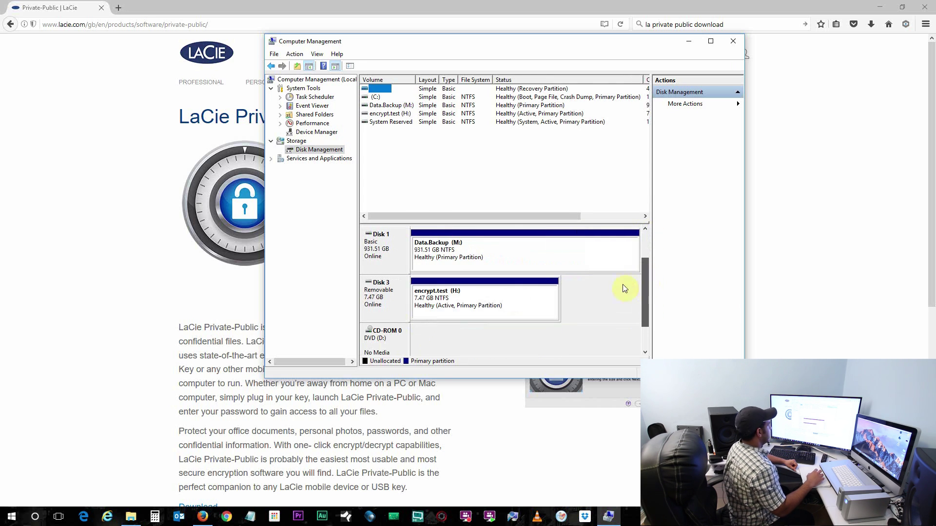
pyautogui.click(433, 299)
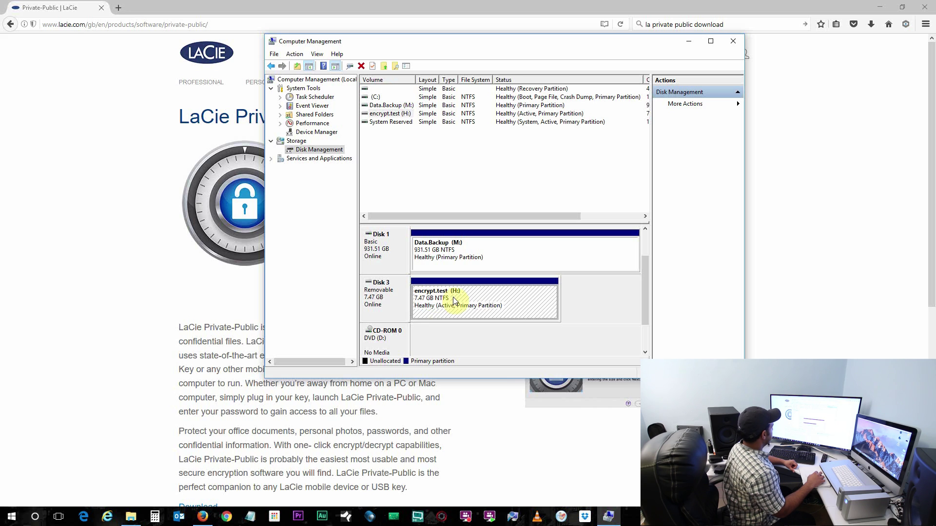
pyautogui.rightClick(453, 300)
pyautogui.click(486, 350)
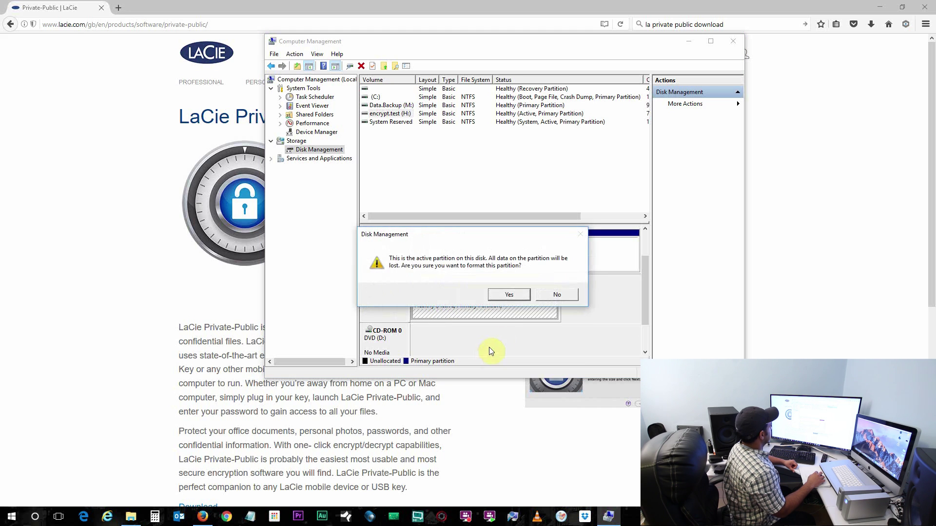
pyautogui.click(509, 295)
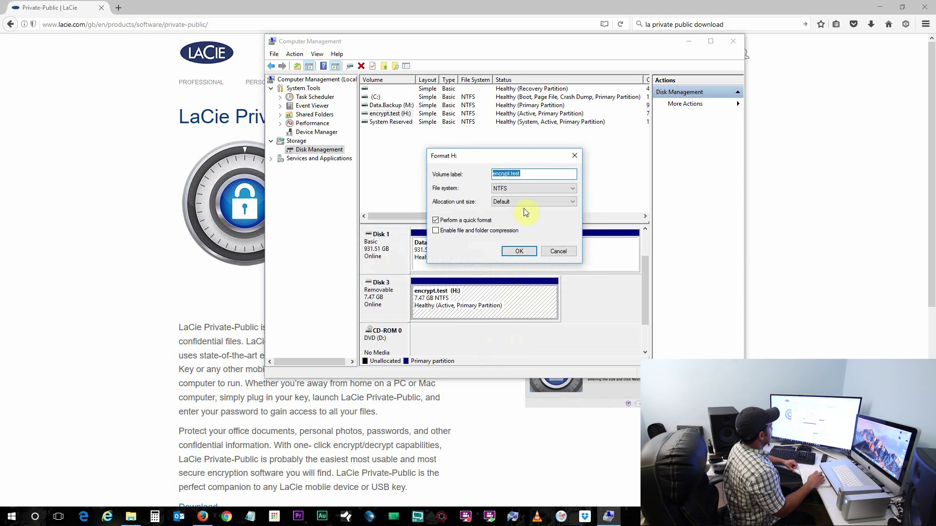
pyautogui.click(520, 173)
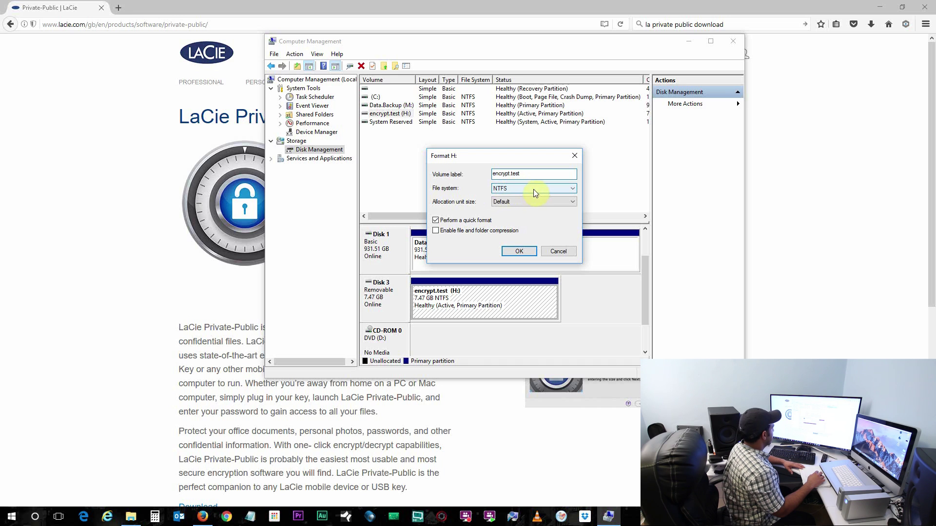
pyautogui.click(519, 251)
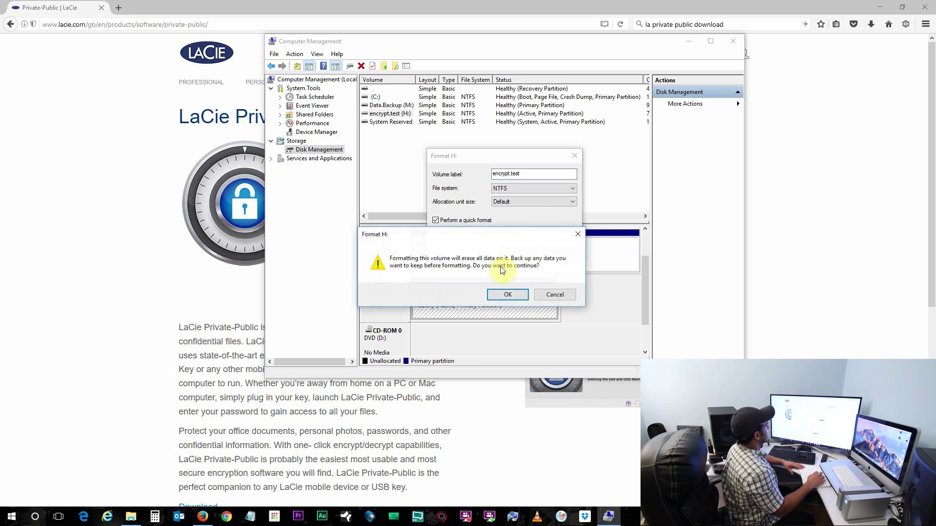
pyautogui.click(501, 295)
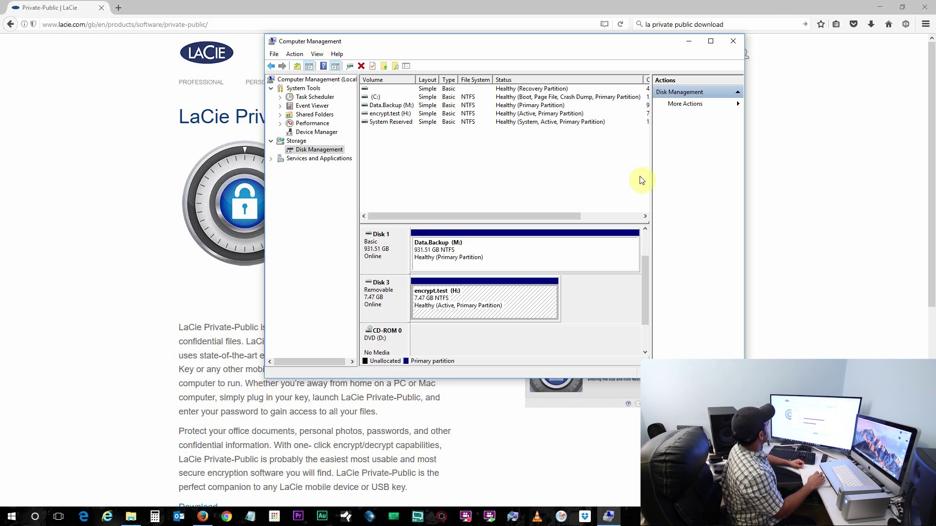
# Close Computer Management and scroll the LaCie product page down to its Download link.
pyautogui.click(733, 43)
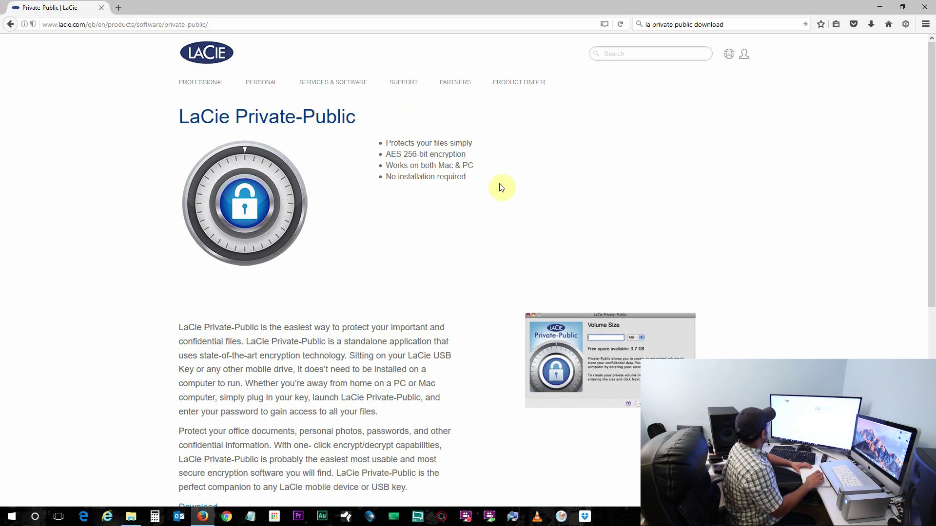
pyautogui.scroll(-5, 501, 192)
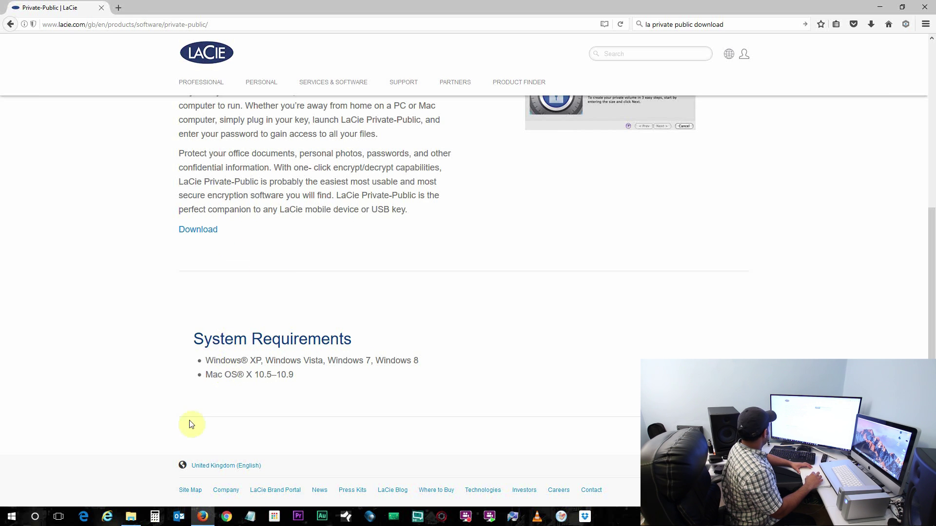
# Open the Downloads folder in File Explorer and download LaCie Private-Public from the product page.
pyautogui.click(132, 519)
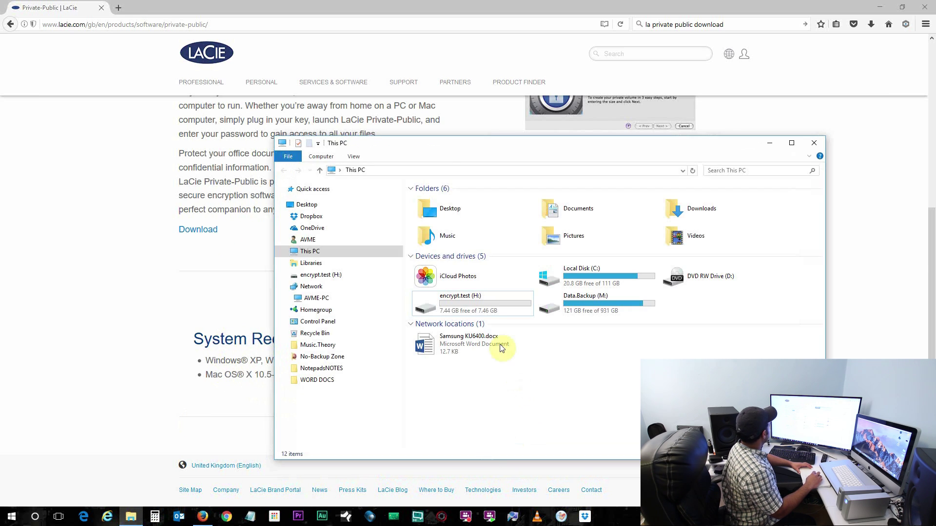
pyautogui.click(290, 251)
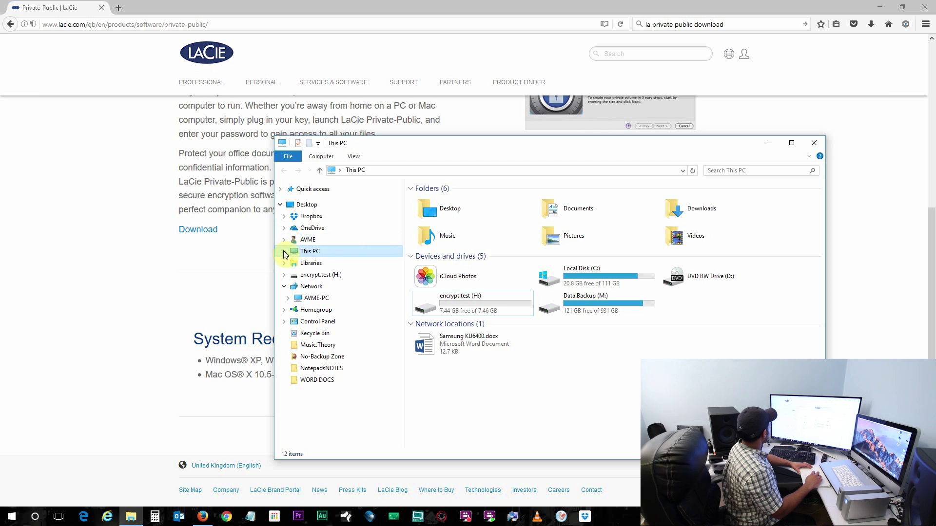
pyautogui.click(284, 251)
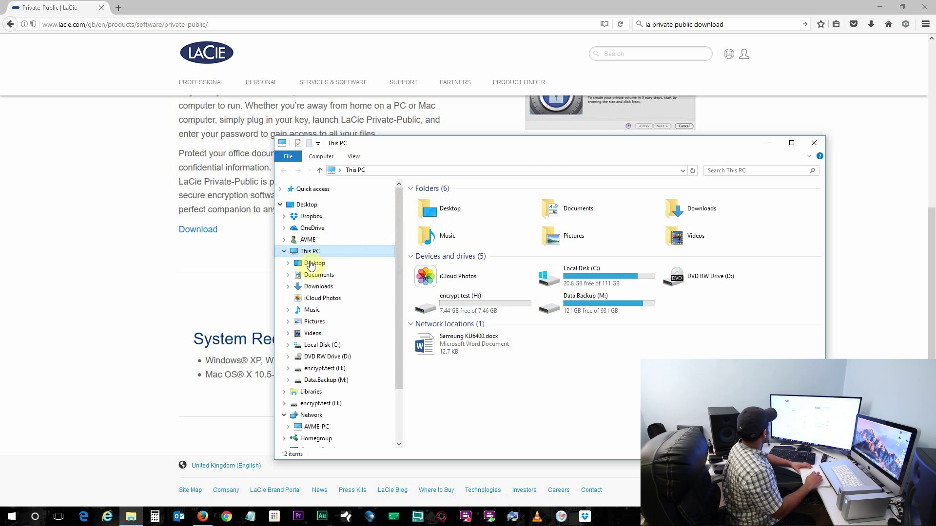
pyautogui.click(316, 286)
pyautogui.click(202, 233)
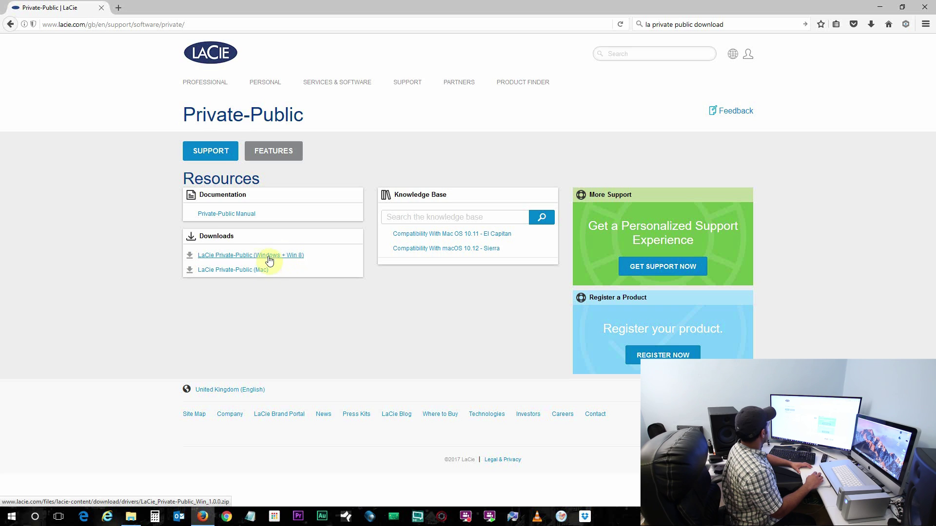
pyautogui.click(131, 516)
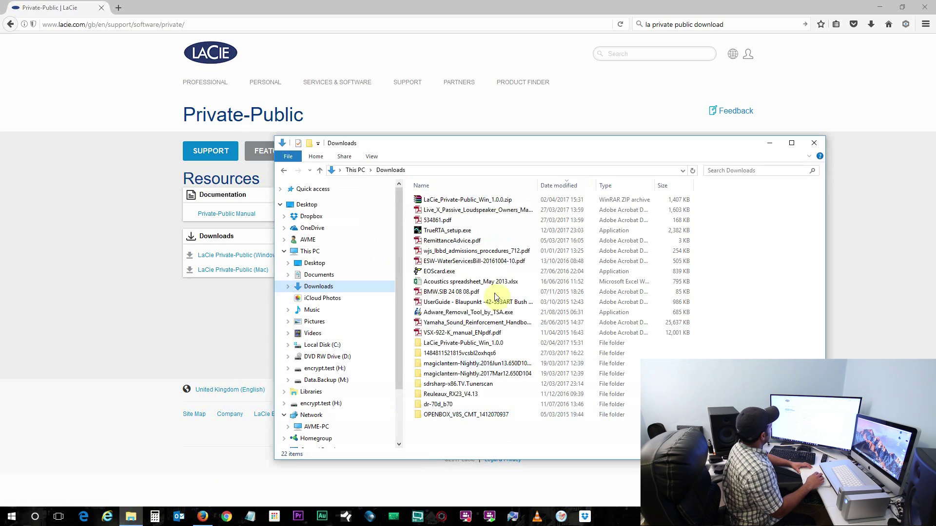
# Extract the zip to LaCie_Private-Public_Win_1.0.0 and copy the extracted folder.
pyautogui.click(437, 203)
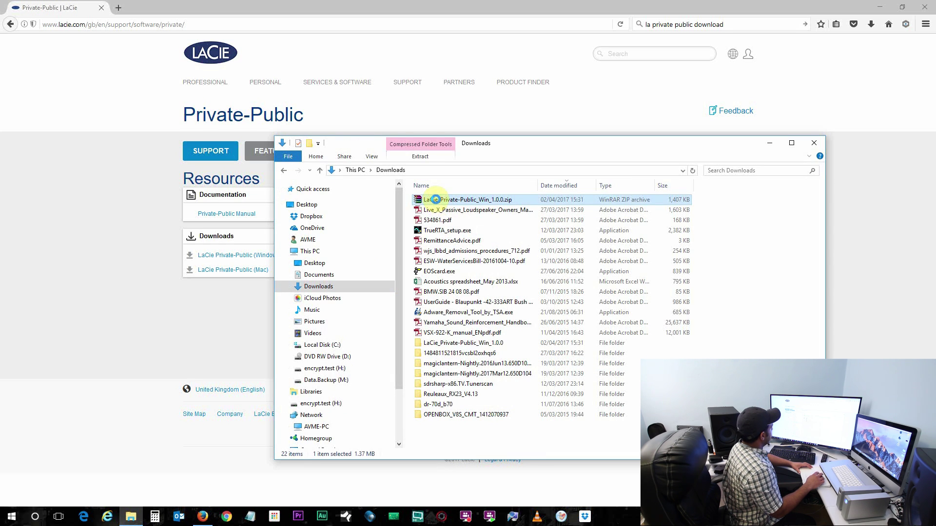
pyautogui.rightClick(435, 199)
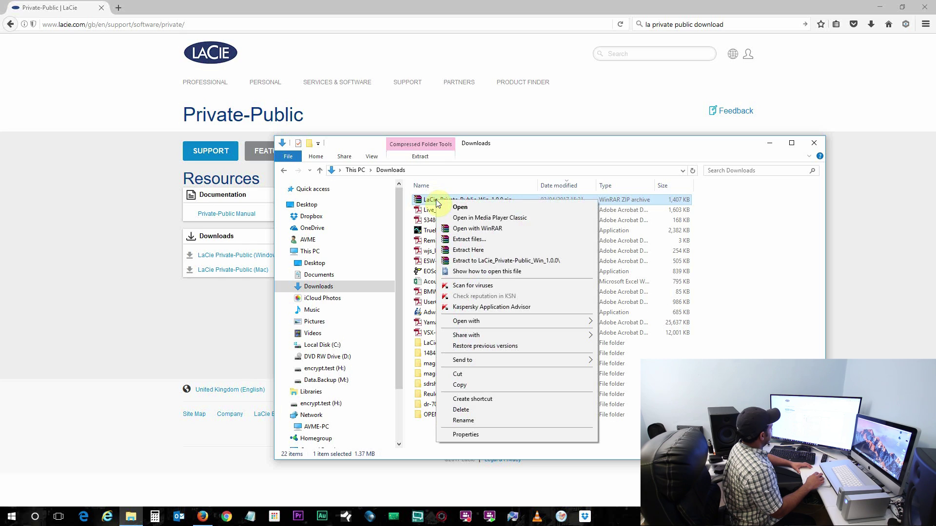
pyautogui.click(487, 260)
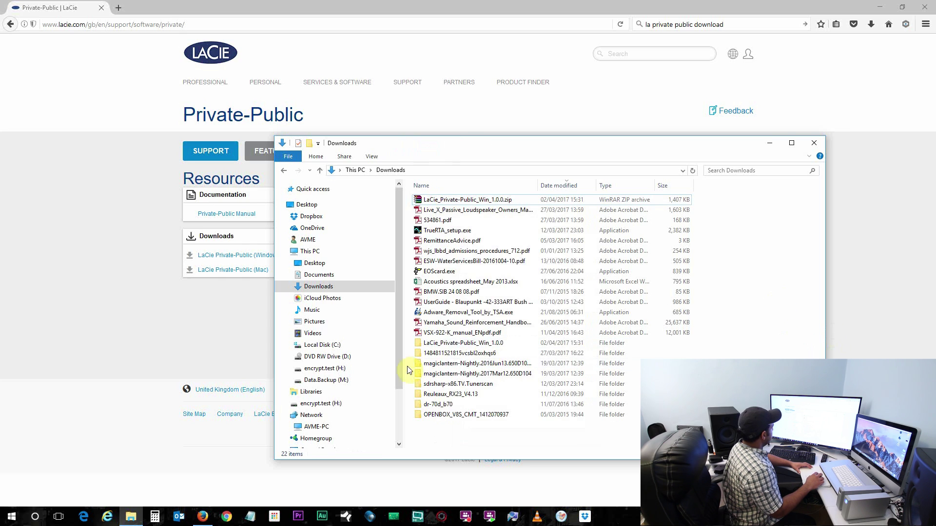
pyautogui.click(435, 347)
pyautogui.rightClick(436, 347)
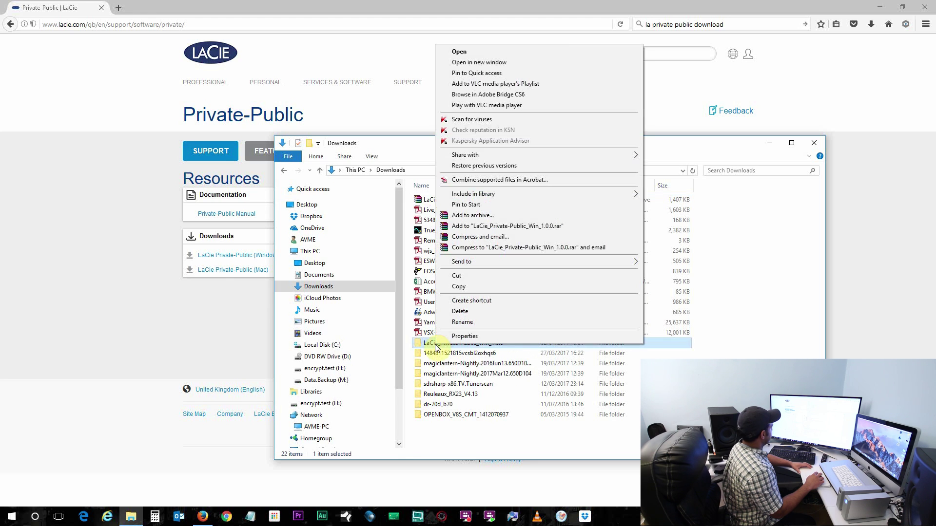
pyautogui.click(478, 287)
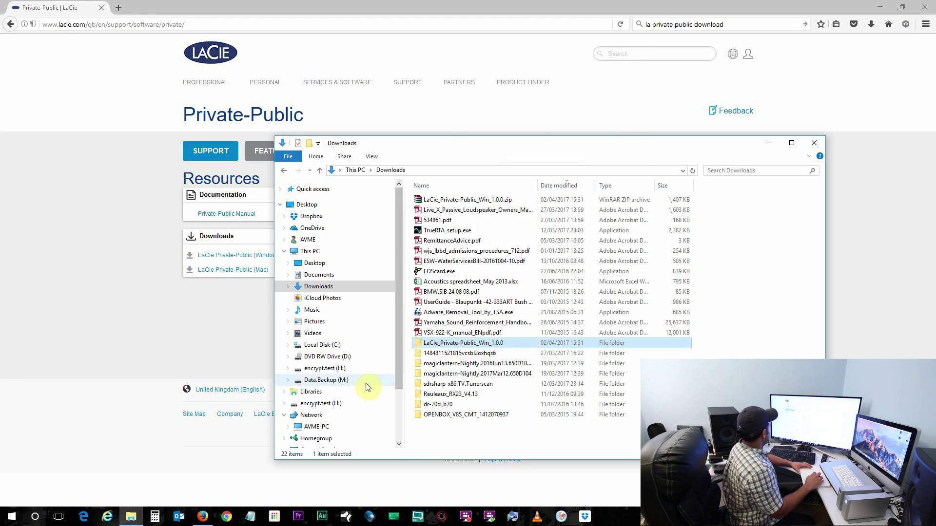
# Paste the LaCie folder onto encrypt.test (H:) and open its inner LaCie Private-Public Win 1.0.0 folder.
pyautogui.click(329, 369)
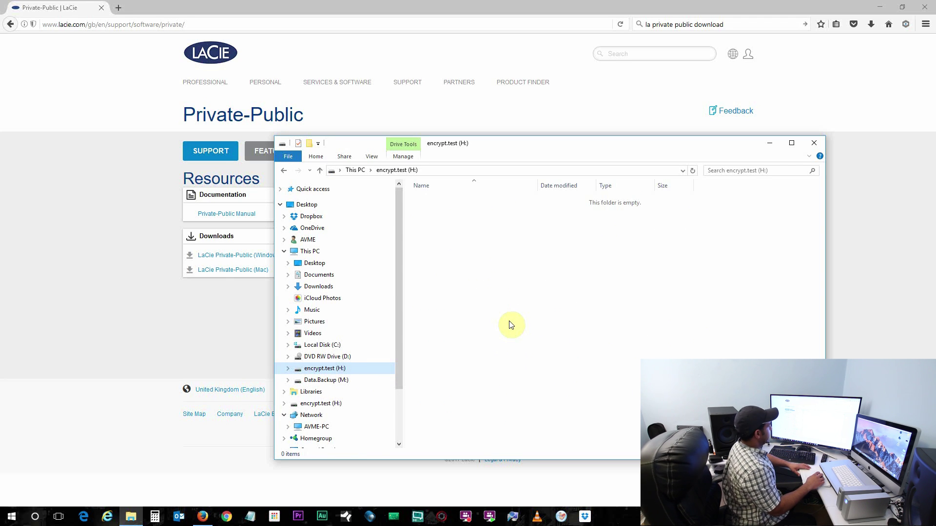
pyautogui.rightClick(522, 237)
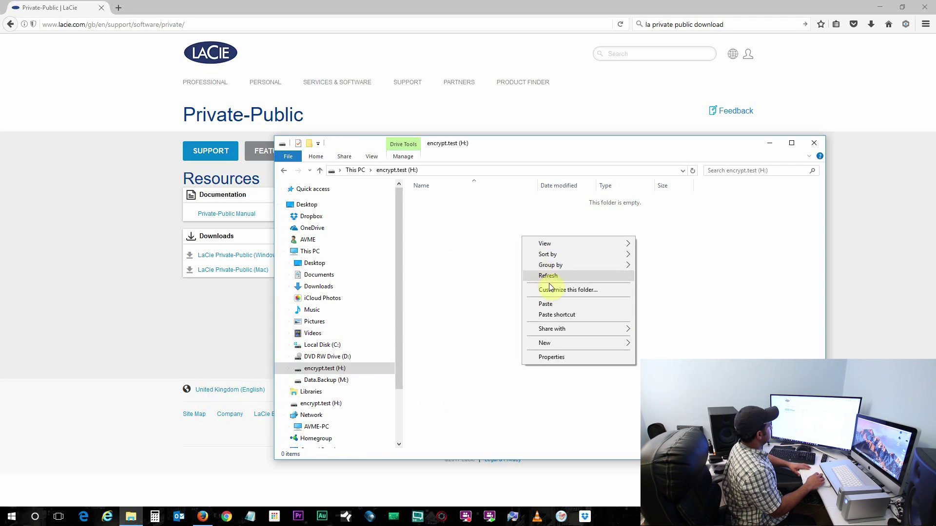
pyautogui.click(553, 304)
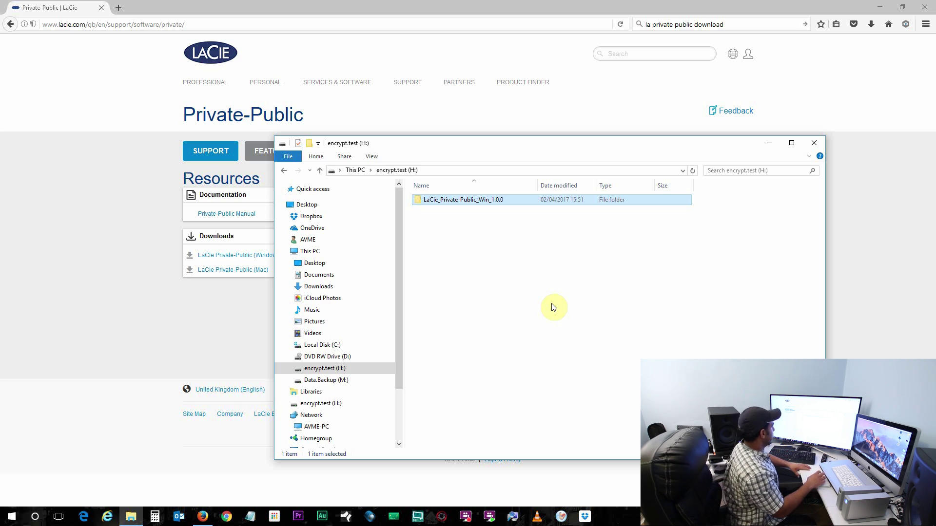
pyautogui.doubleClick(462, 202)
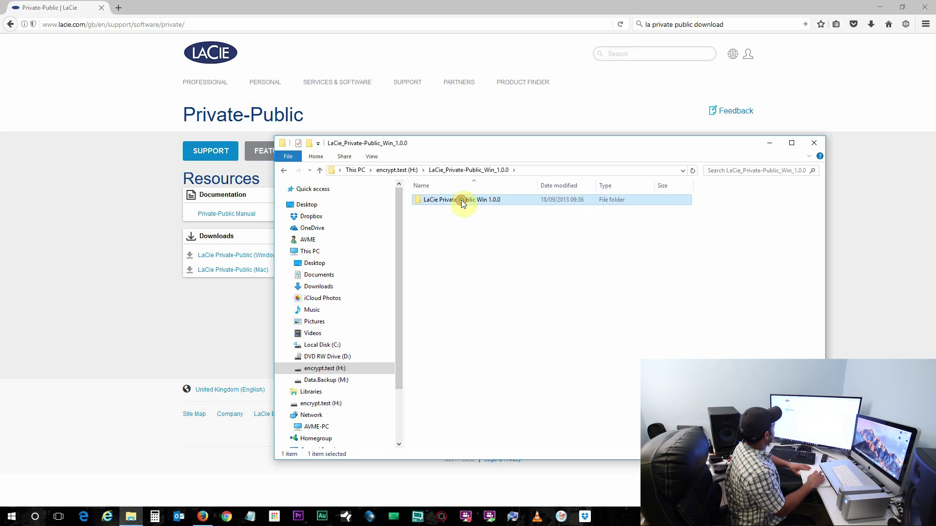
pyautogui.doubleClick(461, 200)
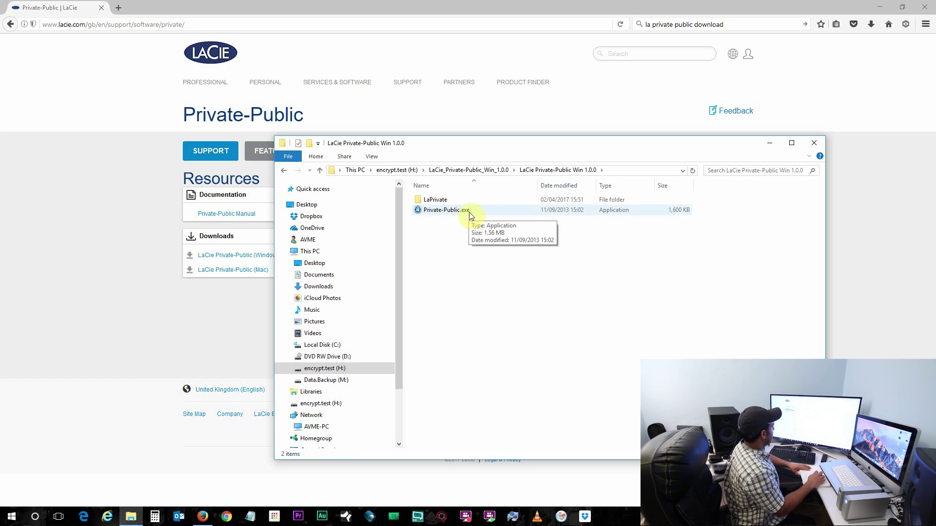
# Run Private-Public.exe, set the volume size to 500 MB and enter a confirmed password.
pyautogui.click(468, 210)
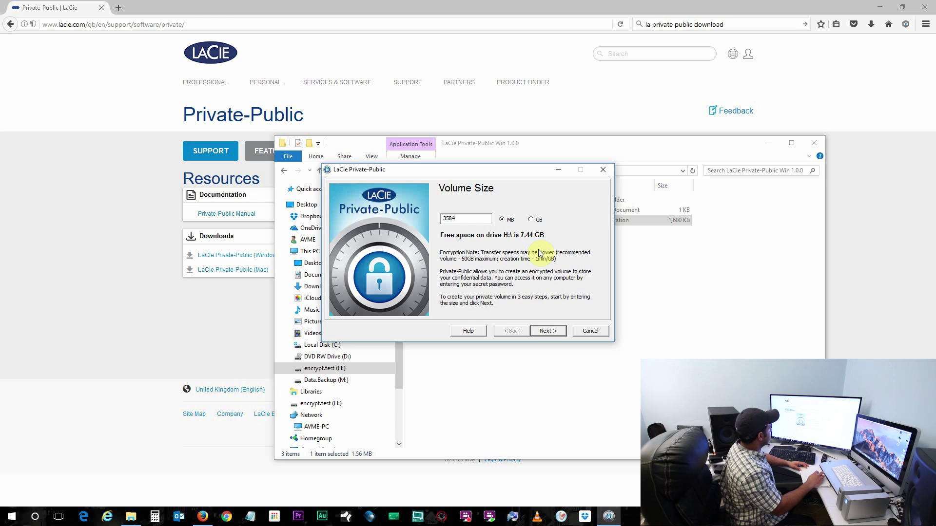
pyautogui.moveTo(471, 218); pyautogui.dragTo(404, 220)
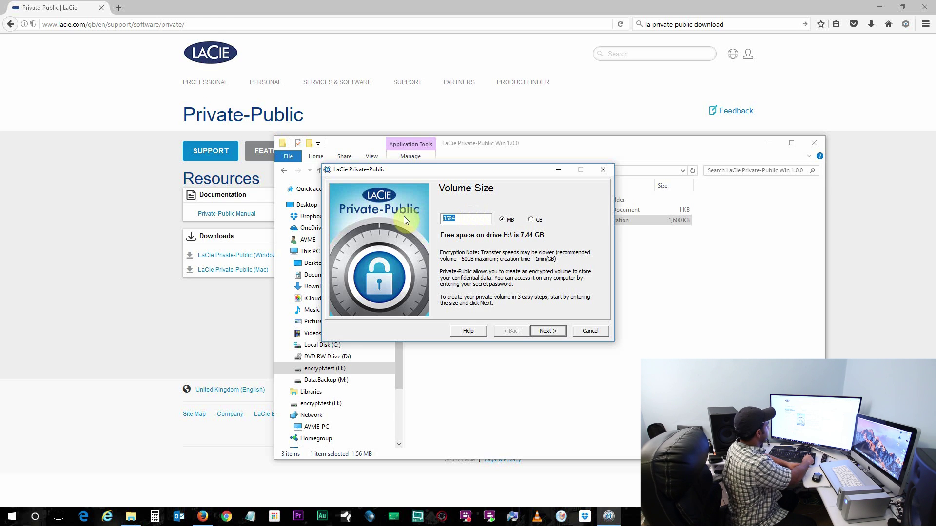
pyautogui.write('500')
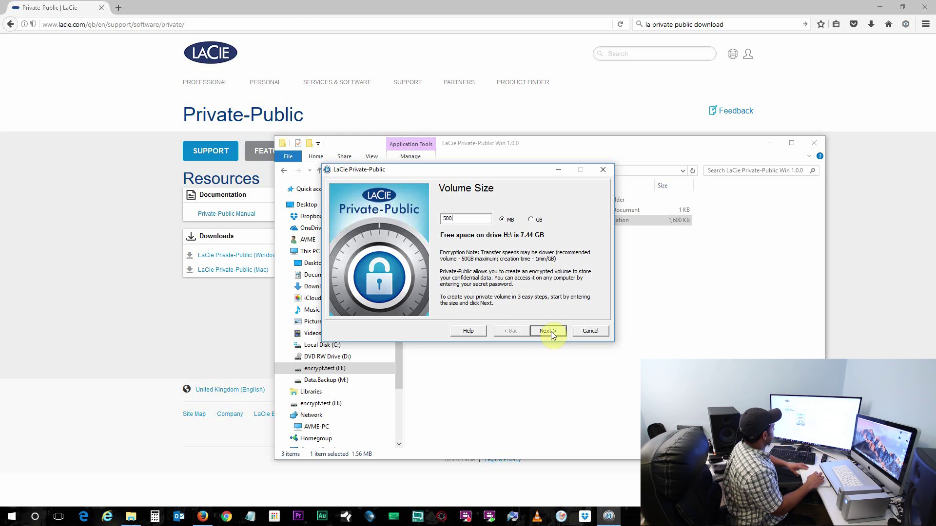
pyautogui.click(547, 331)
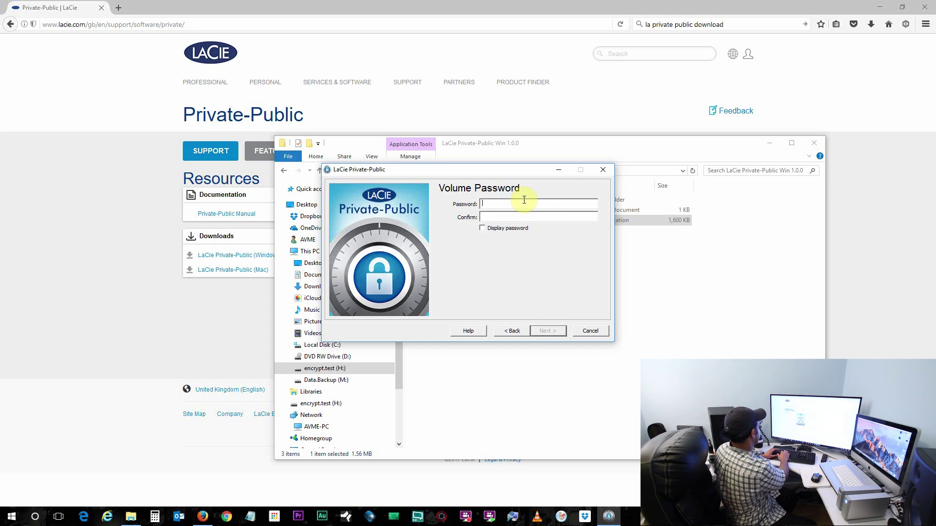
pyautogui.write('***')
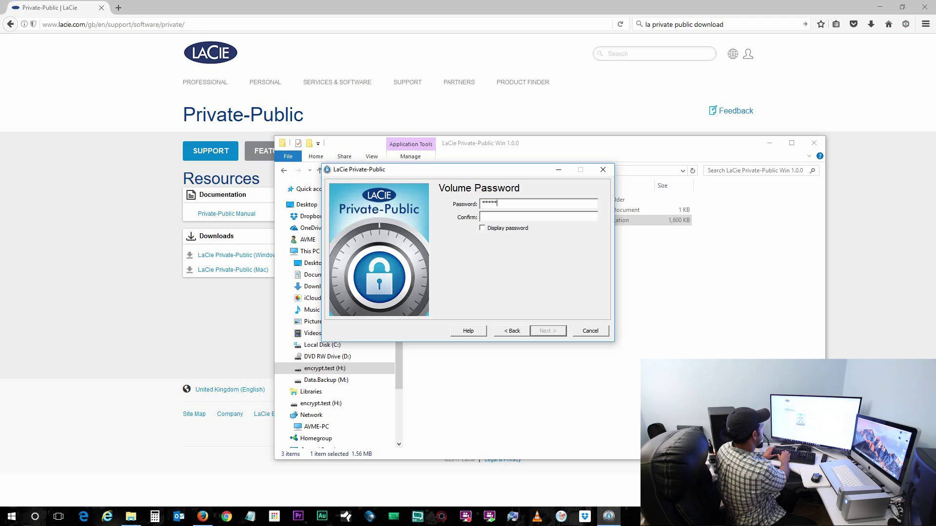
pyautogui.write('*****')
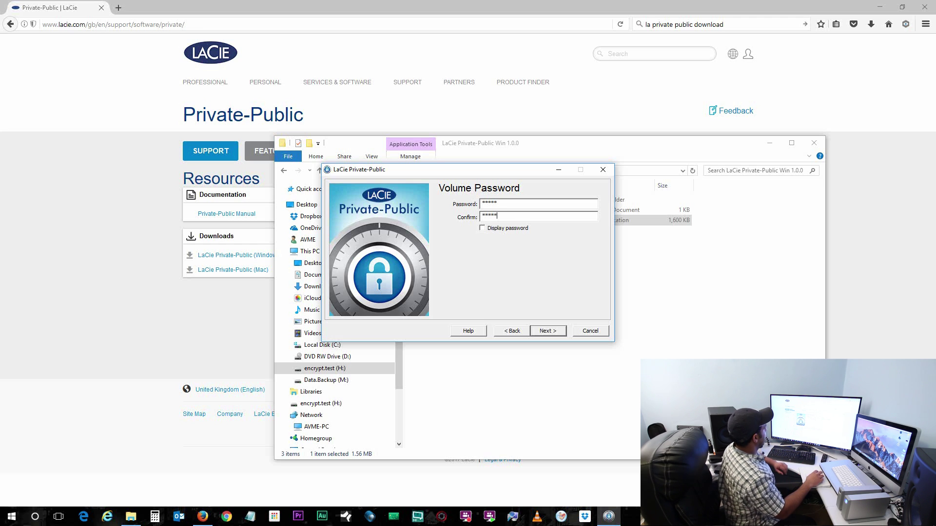
pyautogui.click(553, 335)
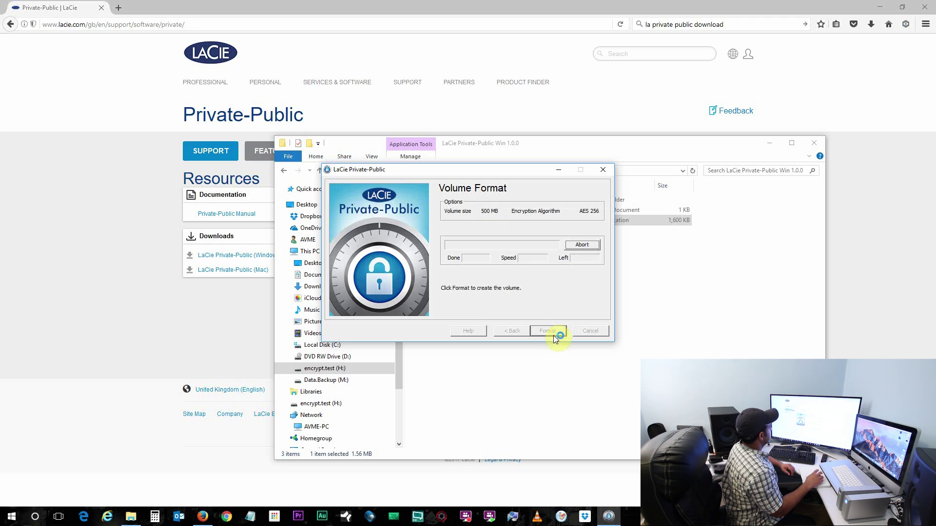
# Format the 500 MB AES 256 encrypted volume until creation completes.
pyautogui.click(554, 335)
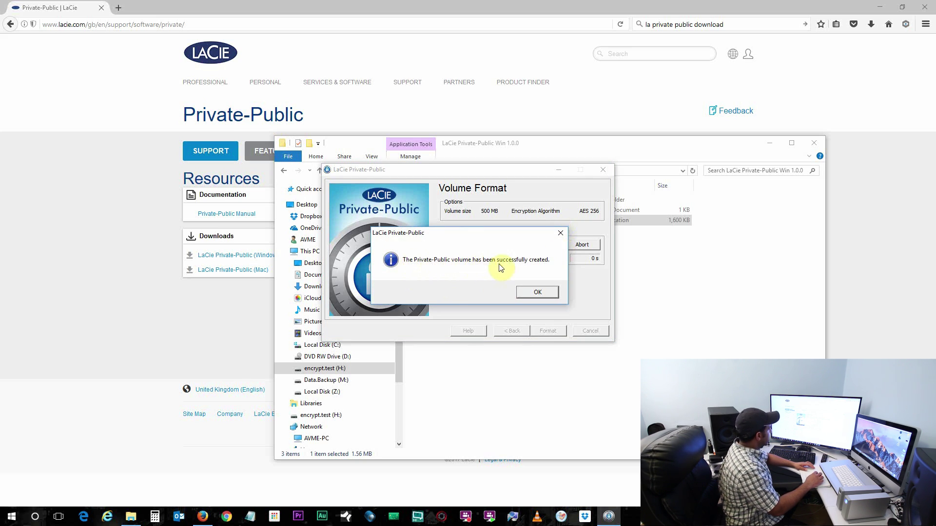
# Dismiss the creation confirmation and enter the volume password to mount la-private (E:).
pyautogui.click(537, 292)
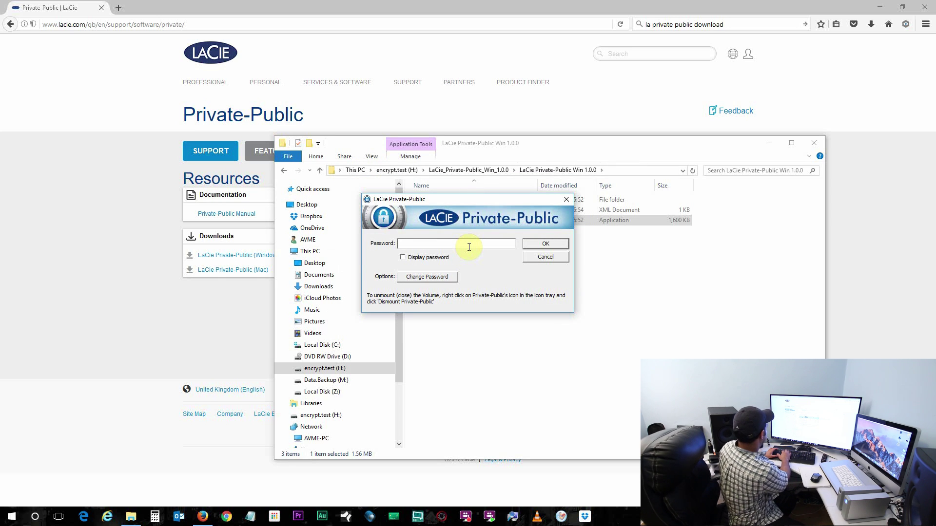
pyautogui.write('****')
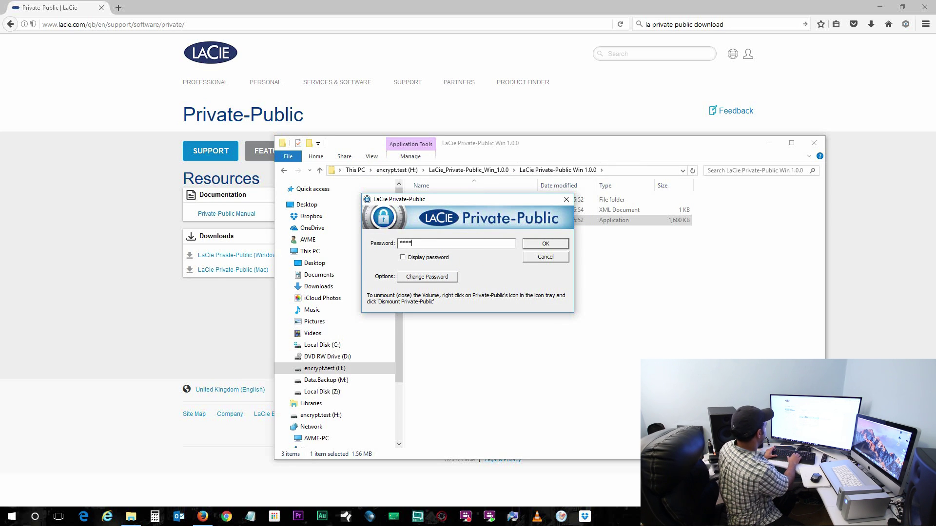
pyautogui.press('Return')
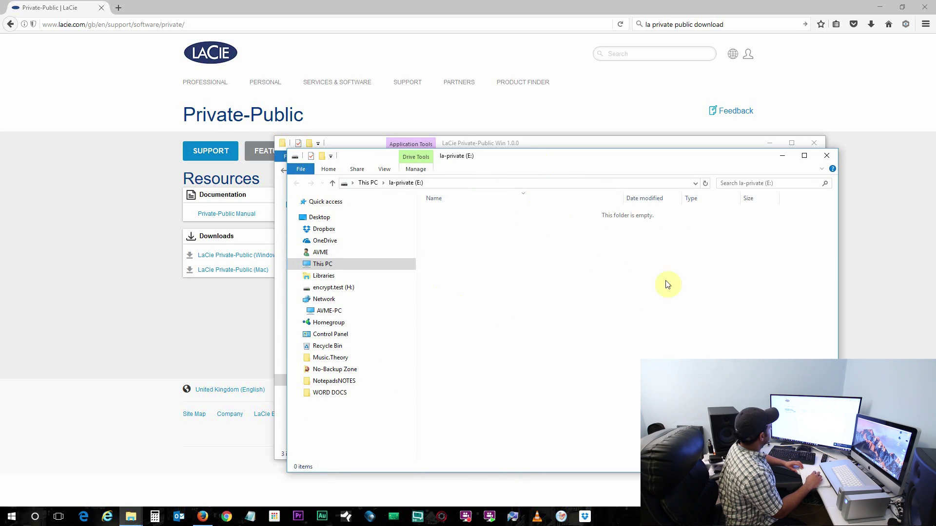
# Show This PC to compare the 499 MB la-private (E:) with encrypt.test (H:), then minimize Firefox.
pyautogui.moveTo(581, 156); pyautogui.dragTo(575, 74)
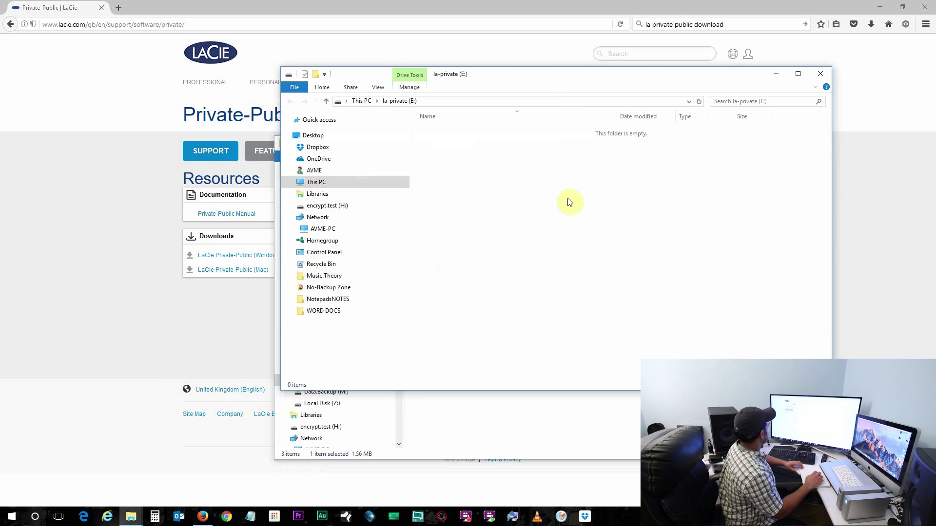
pyautogui.click(314, 182)
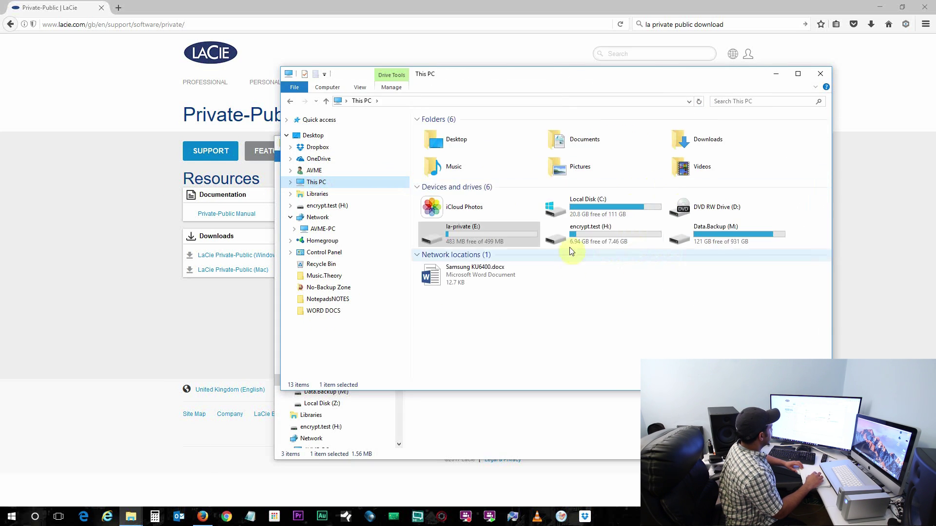
pyautogui.click(583, 240)
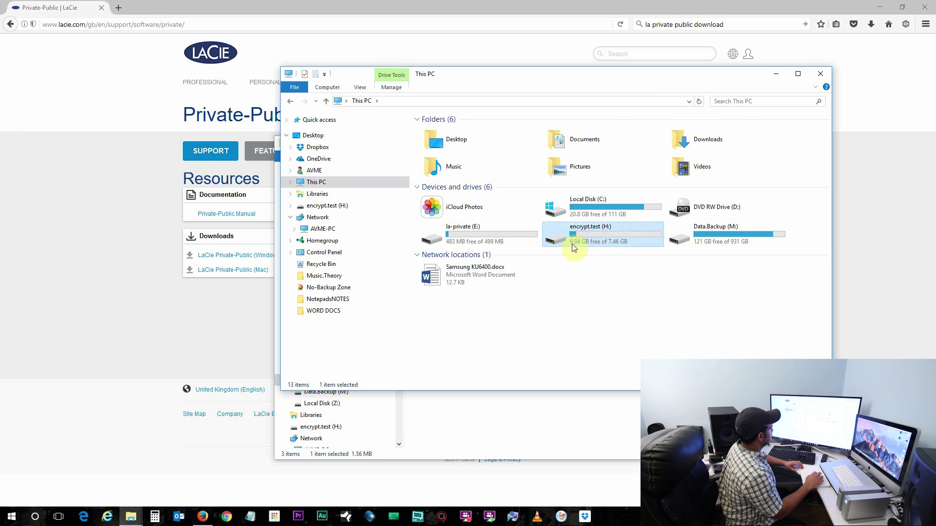
pyautogui.click(454, 240)
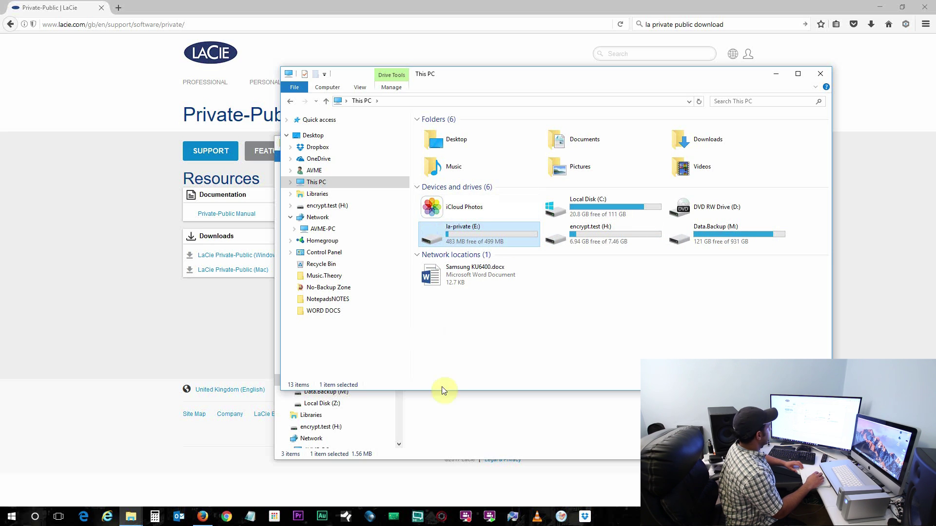
pyautogui.click(876, 7)
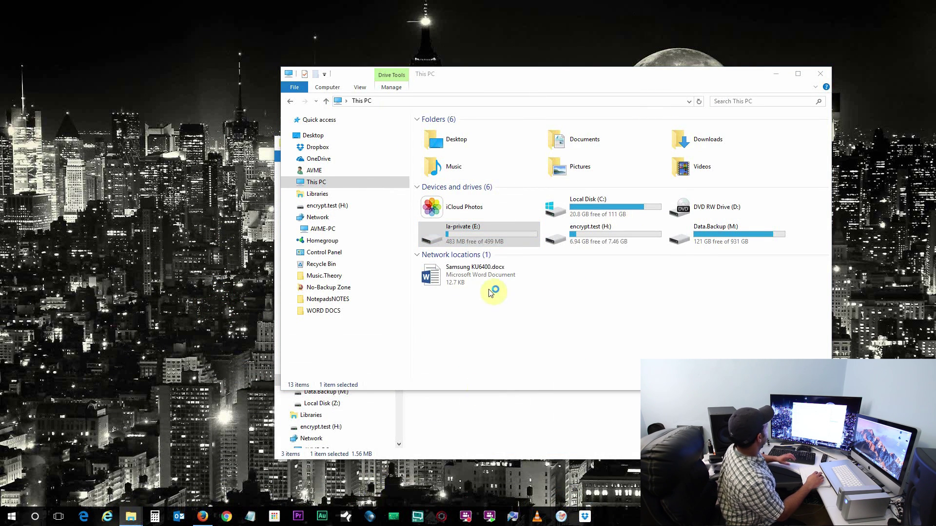
# Type 'test 256 AES' into the blank Notepad page and start a Save As.
pyautogui.click(506, 207)
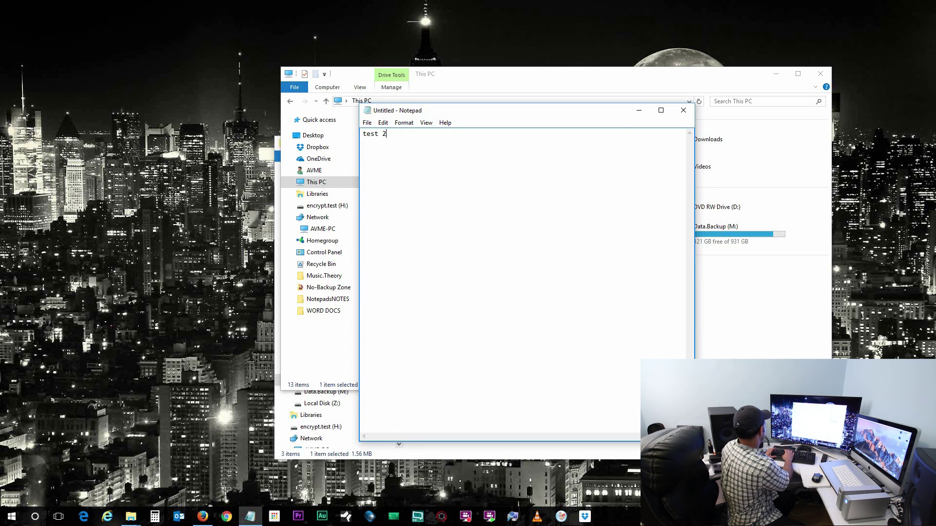
pyautogui.write('test 256 AES')
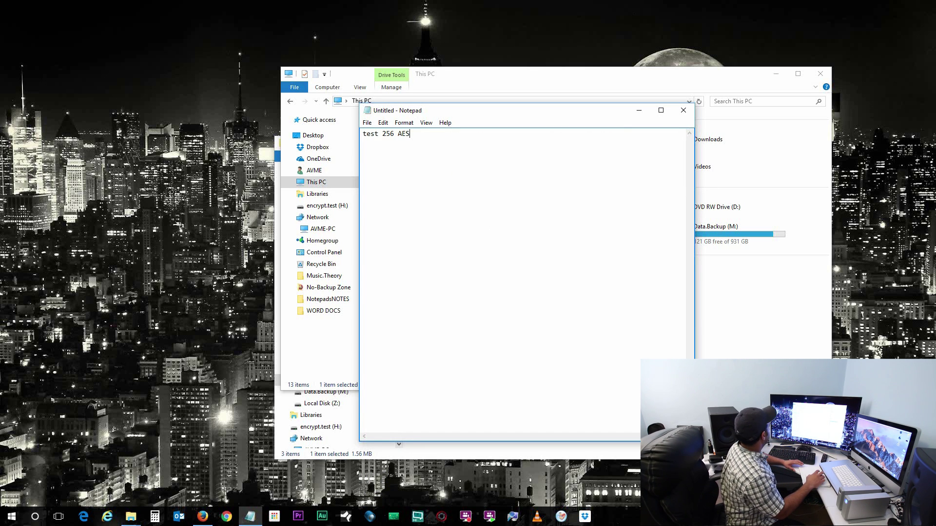
pyautogui.click(367, 123)
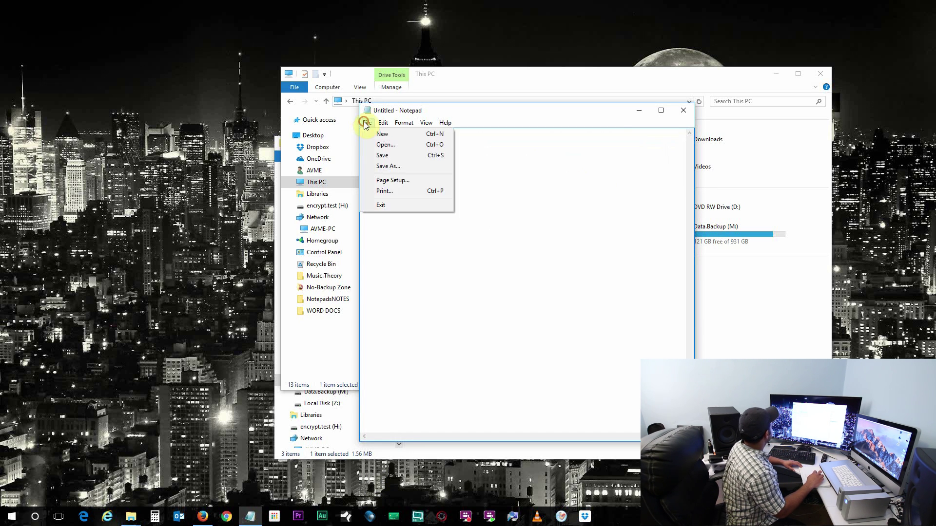
pyautogui.click(384, 167)
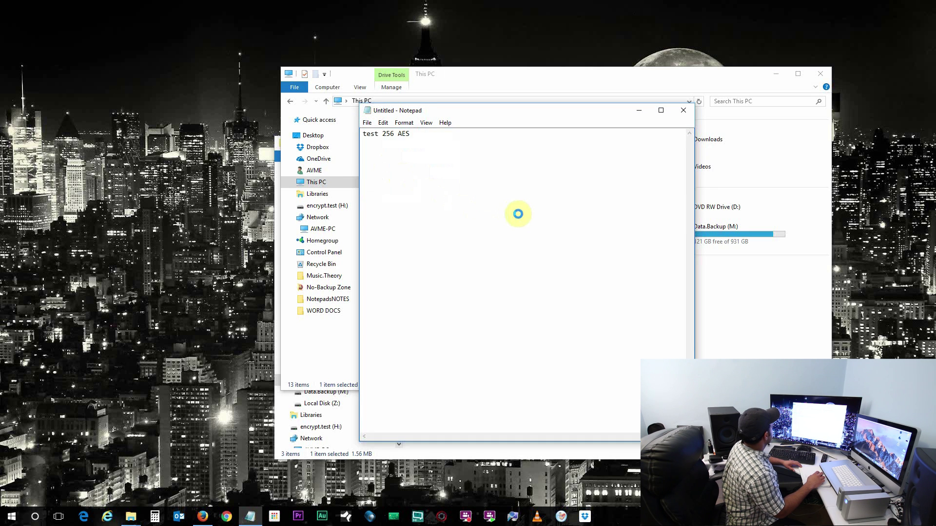
# Navigate the Save As dialog into the la-private (E:) volume.
pyautogui.click(587, 136)
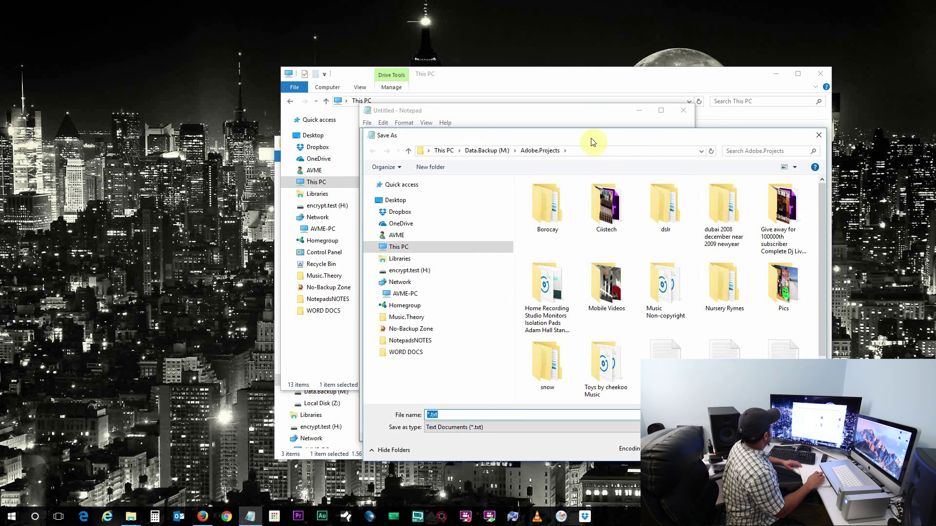
pyautogui.moveTo(569, 139); pyautogui.dragTo(501, 129)
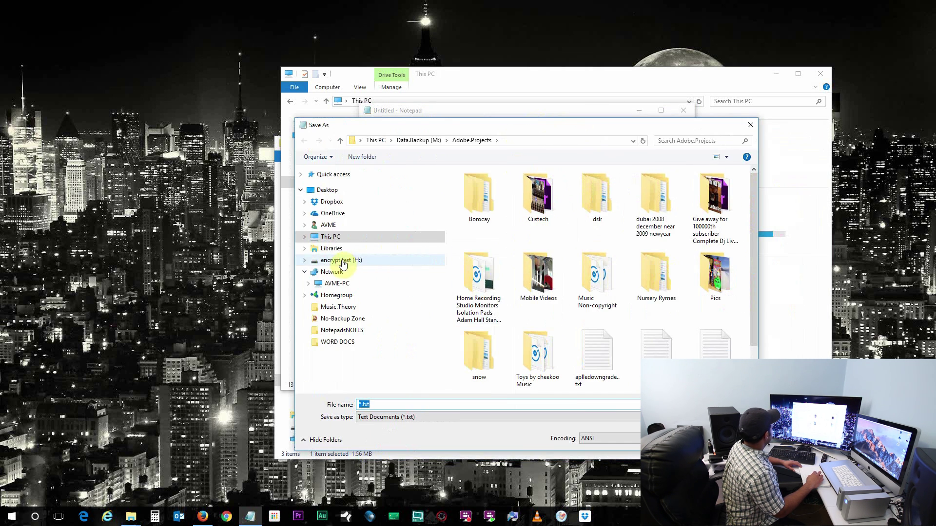
pyautogui.click(305, 260)
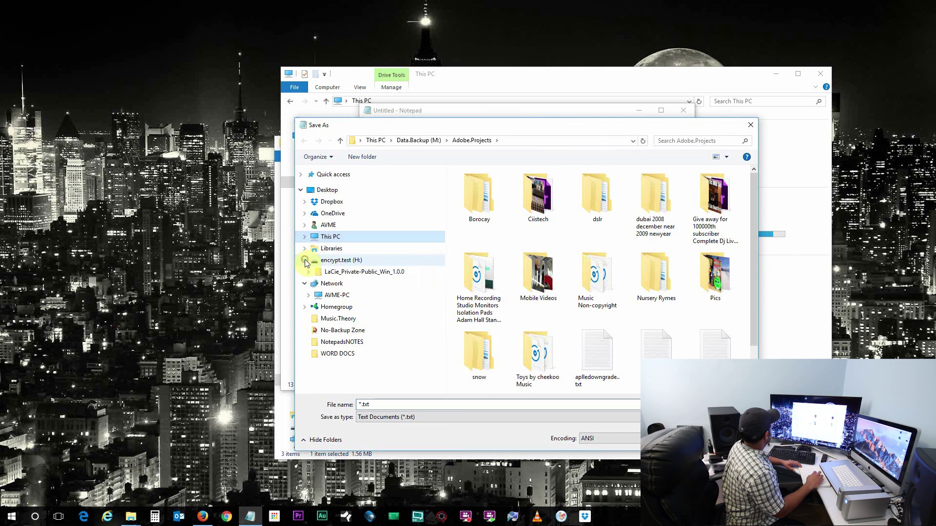
pyautogui.click(345, 262)
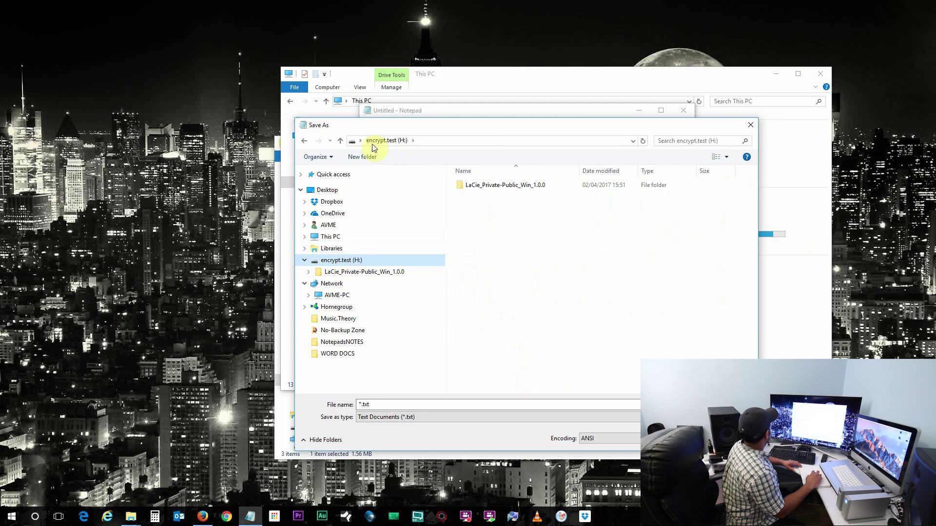
pyautogui.click(331, 237)
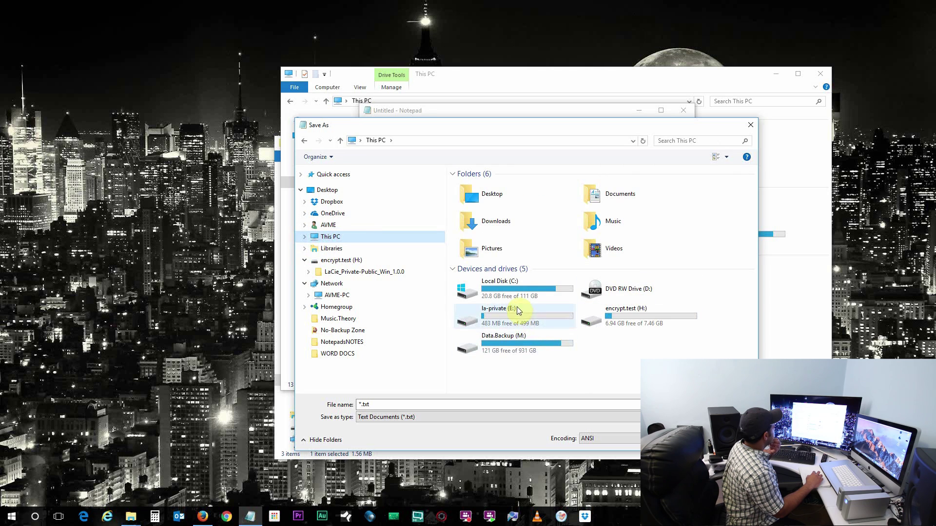
pyautogui.doubleClick(502, 312)
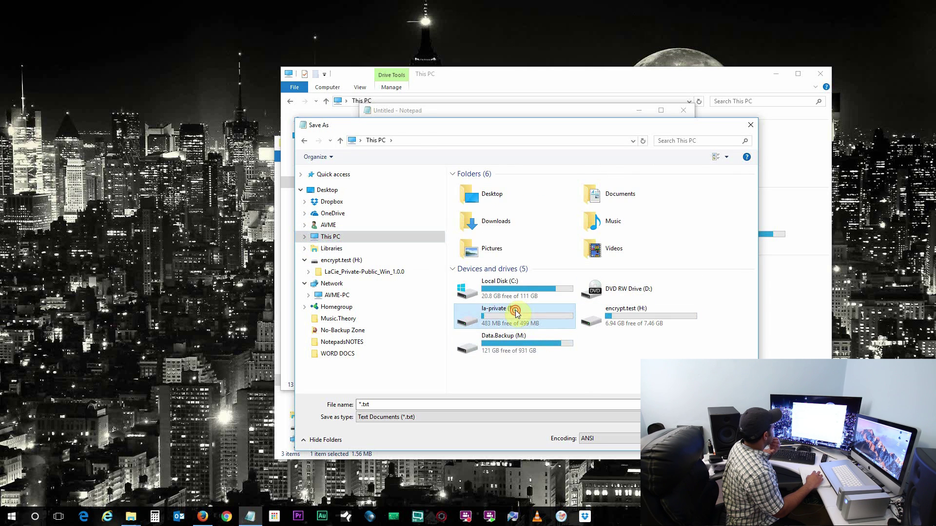
# Save the note as 'test notepad' and close Notepad.
pyautogui.doubleClick(362, 404)
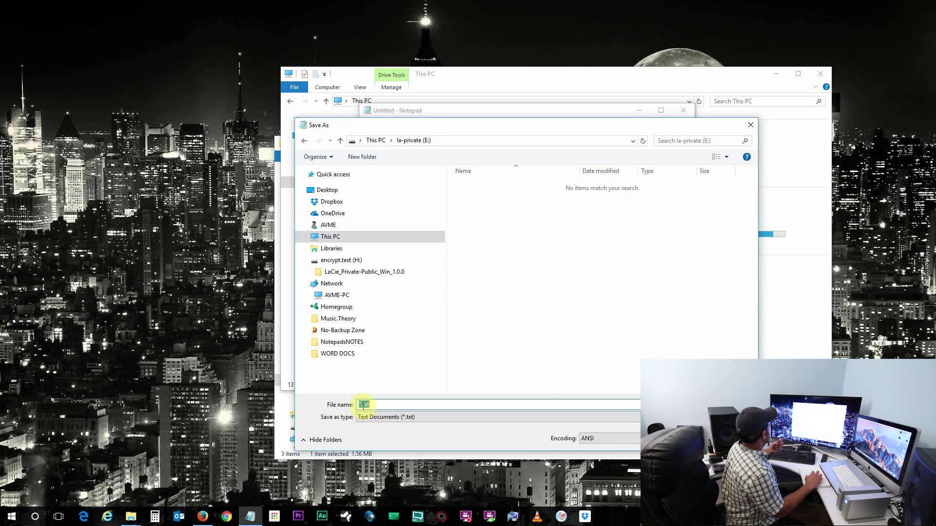
pyautogui.click(363, 405)
pyautogui.press('BackSpace')
pyautogui.write('test n')
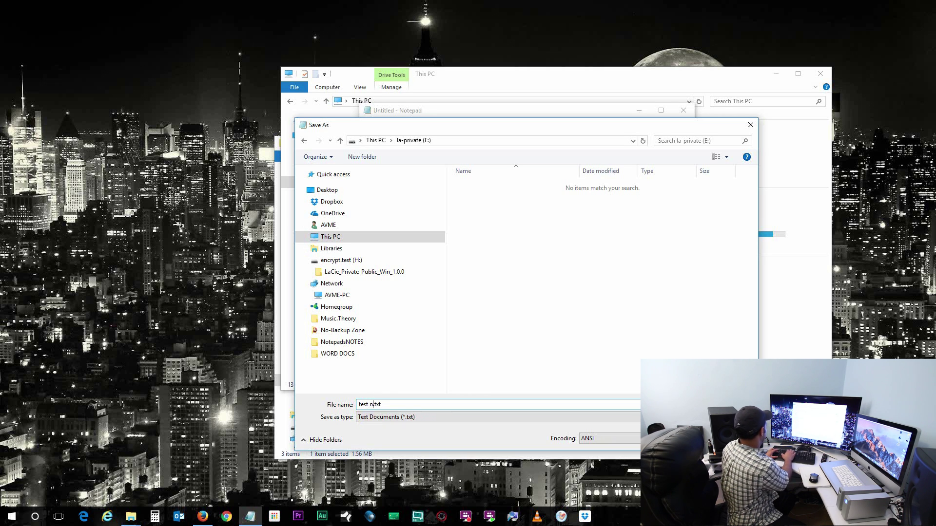
pyautogui.write('otepad')
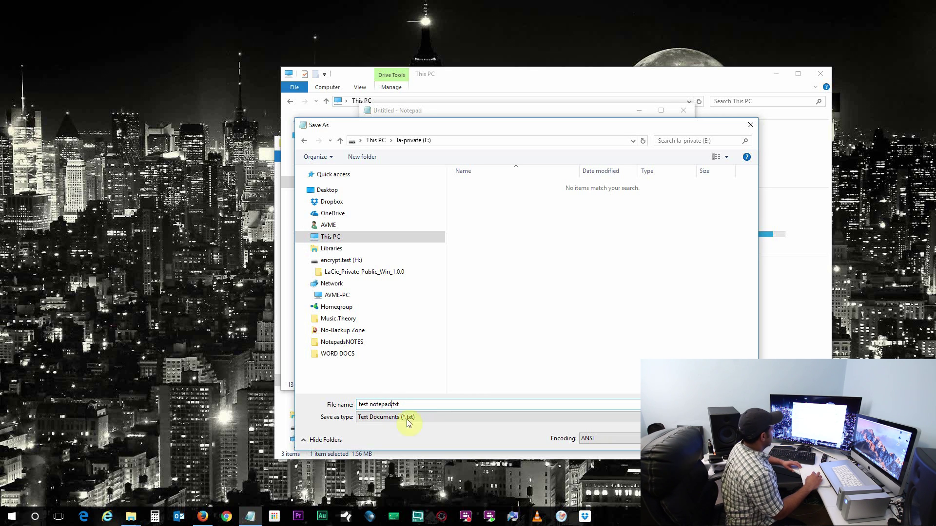
pyautogui.press('Return')
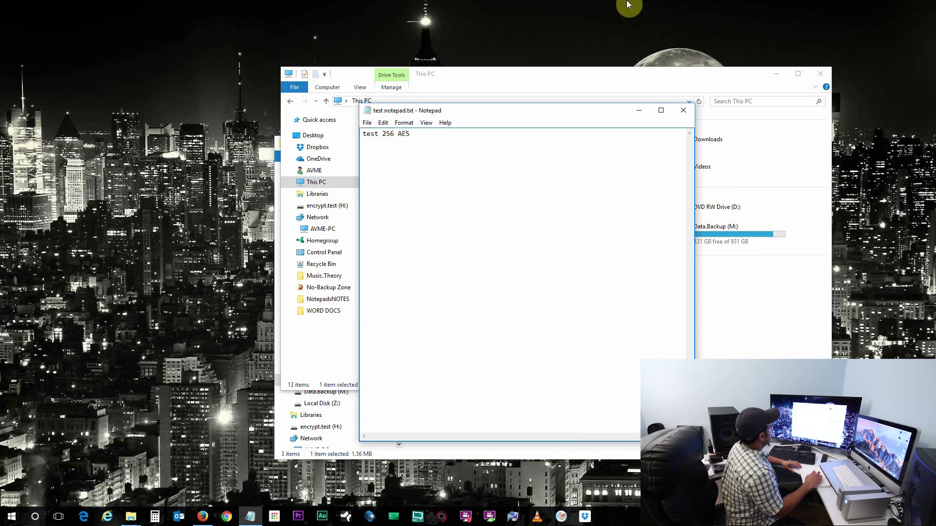
pyautogui.click(679, 110)
# Check la-private (E:) for test notepad.txt, then open and cancel Format on encrypt.test (H:).
pyautogui.doubleClick(466, 241)
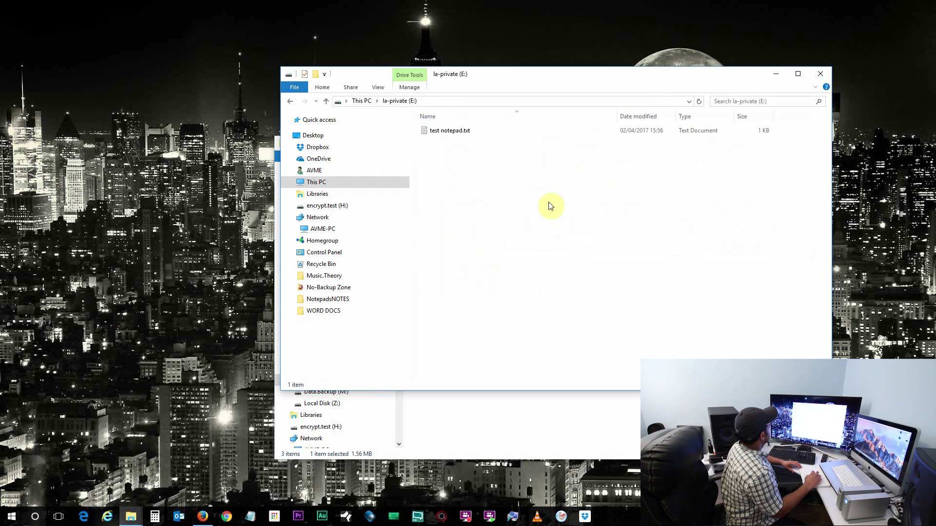
pyautogui.click(289, 102)
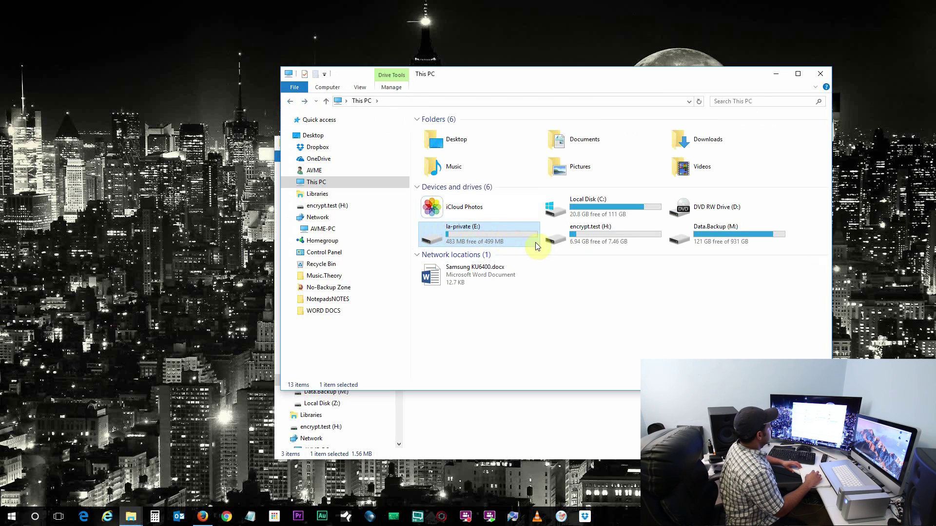
pyautogui.click(597, 239)
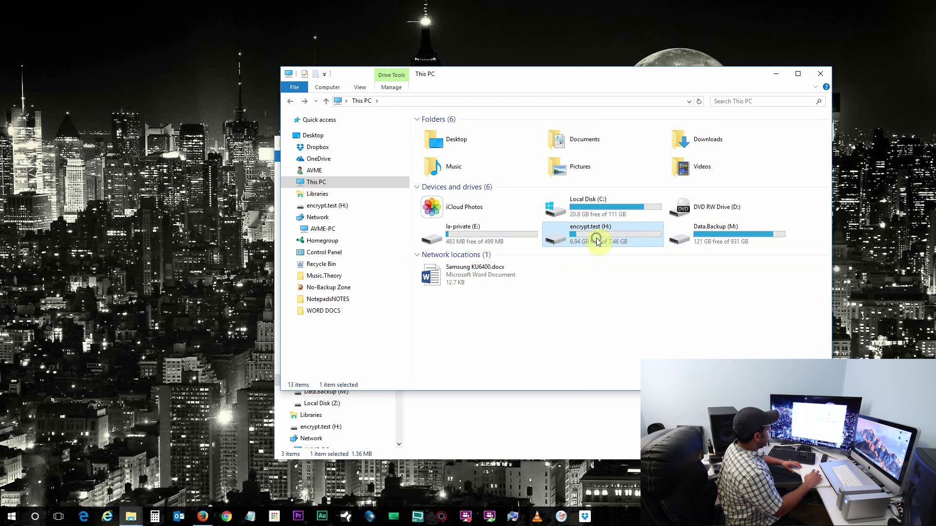
pyautogui.rightClick(598, 241)
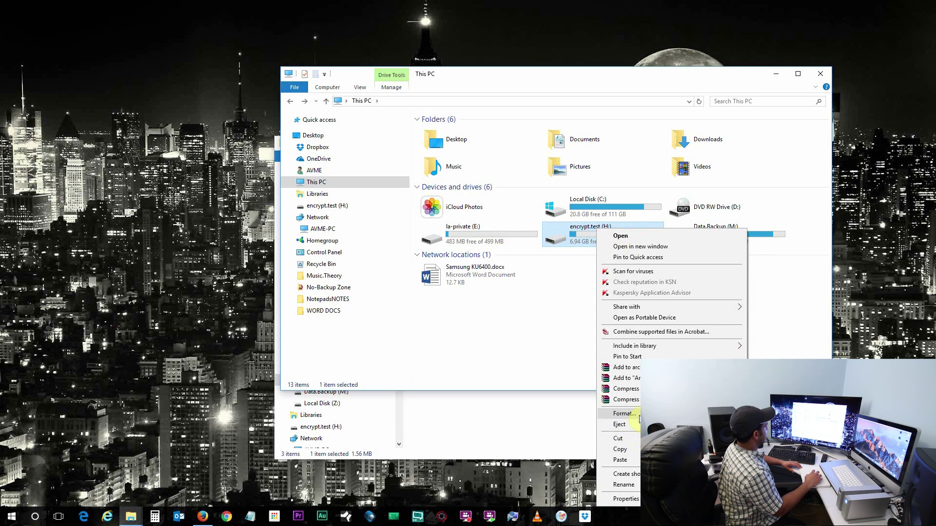
pyautogui.click(624, 413)
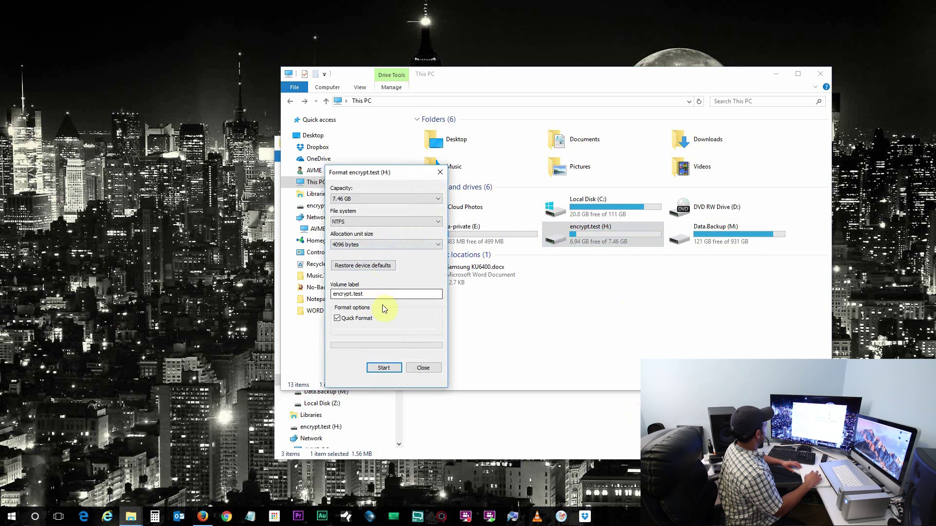
pyautogui.click(422, 368)
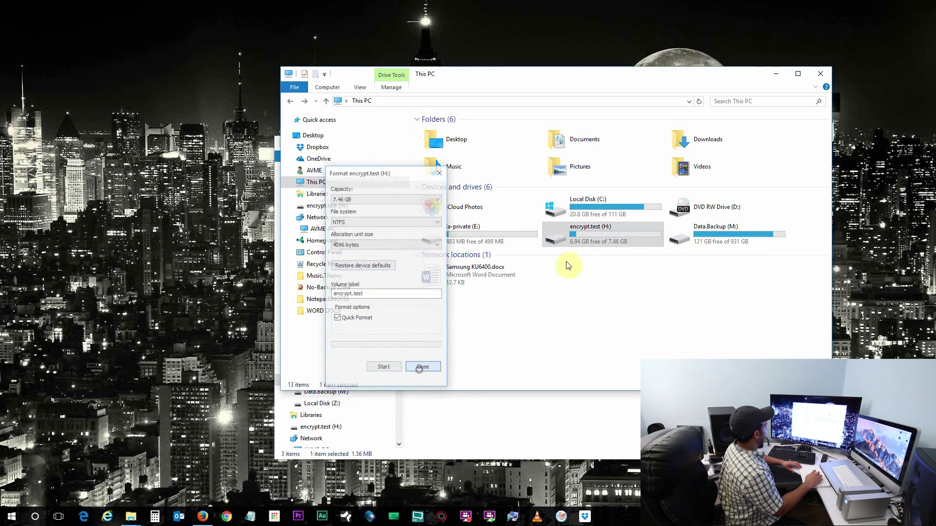
# Eject encrypt.test (H:), continuing past the warning that the drive is in use.
pyautogui.rightClick(588, 236)
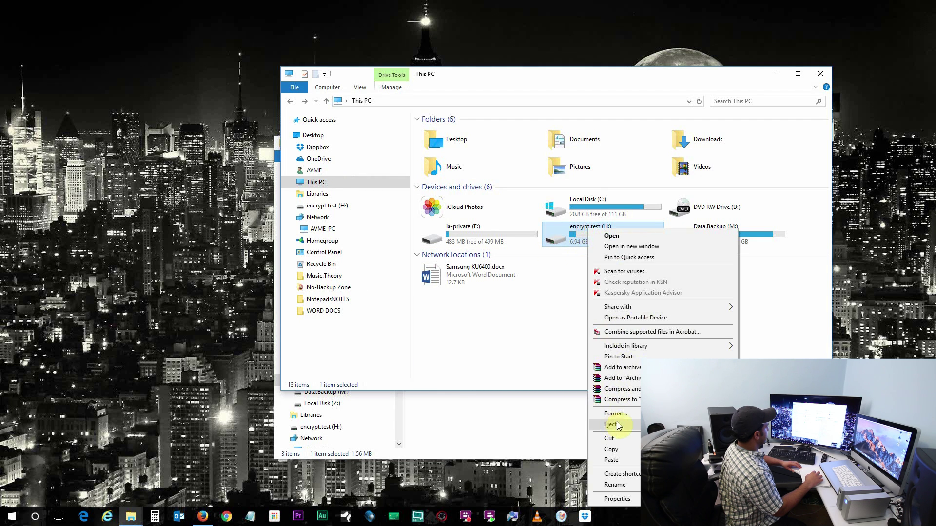
pyautogui.click(611, 424)
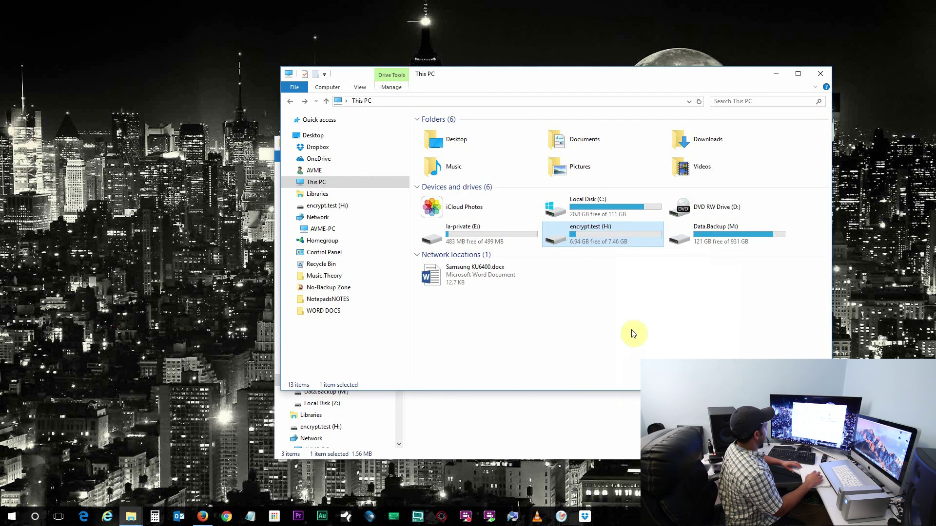
pyautogui.click(574, 267)
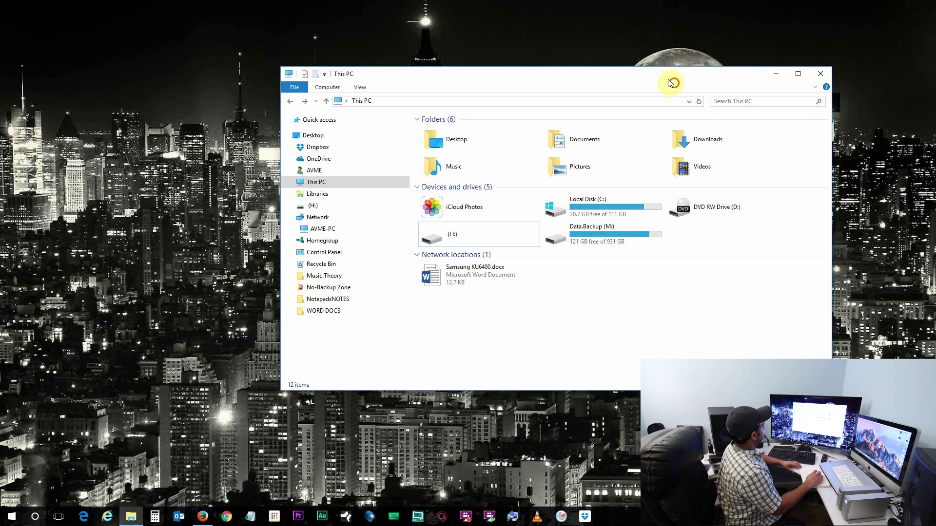
# Move the Explorer window aside and dismiss the Kaspersky scan window while the drive reconnects.
pyautogui.moveTo(637, 77); pyautogui.dragTo(613, 53)
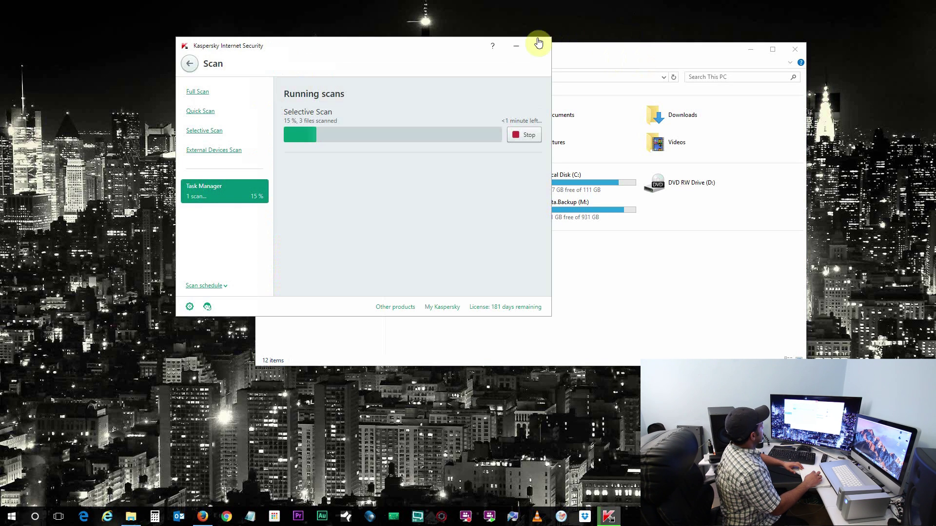
pyautogui.click(517, 47)
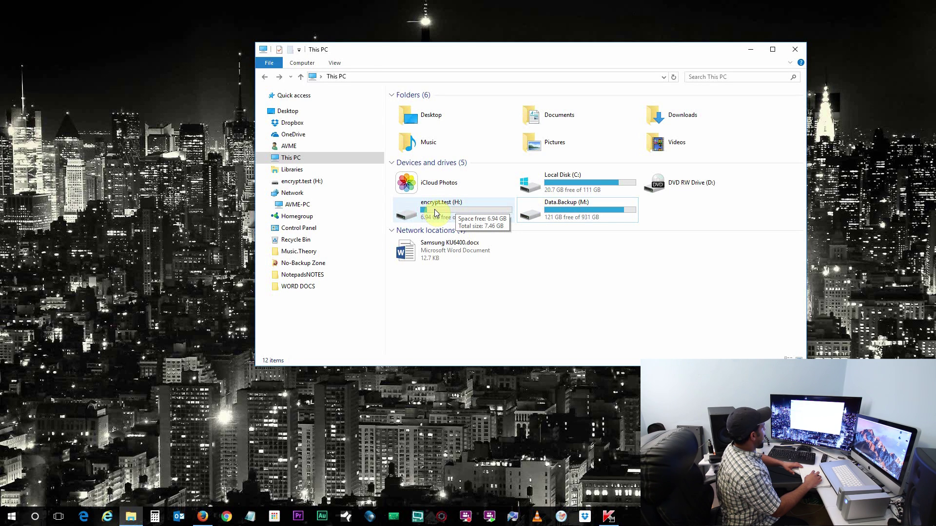
# Launch Private-Public.exe from encrypt.test (H:) > LaCie_Private-Public_Win_1.0.0 > LaCie Private-Public Win 1.0.0.
pyautogui.doubleClick(435, 213)
pyautogui.click(454, 106)
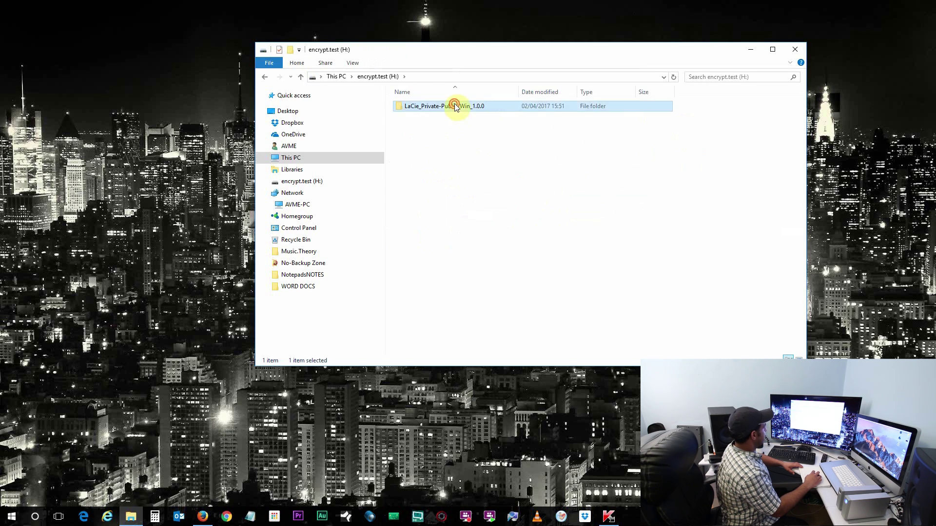
pyautogui.doubleClick(455, 106)
pyautogui.doubleClick(454, 106)
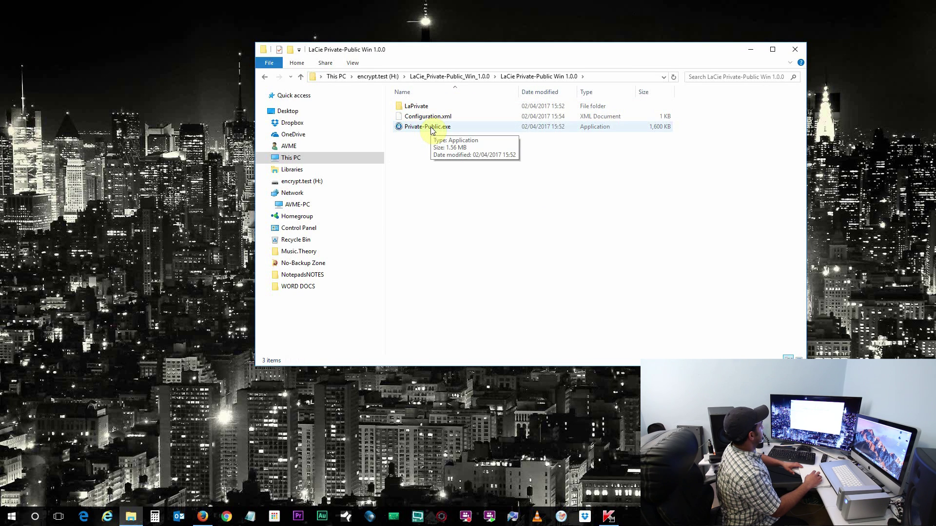
pyautogui.doubleClick(431, 128)
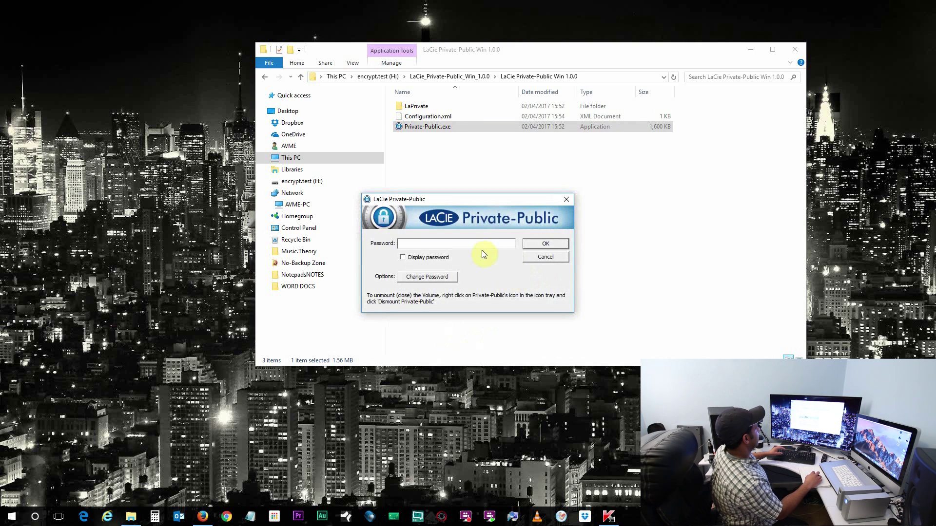
# Enter the volume password and submit it to remount la-private (E:).
pyautogui.click(482, 247)
pyautogui.write('*')
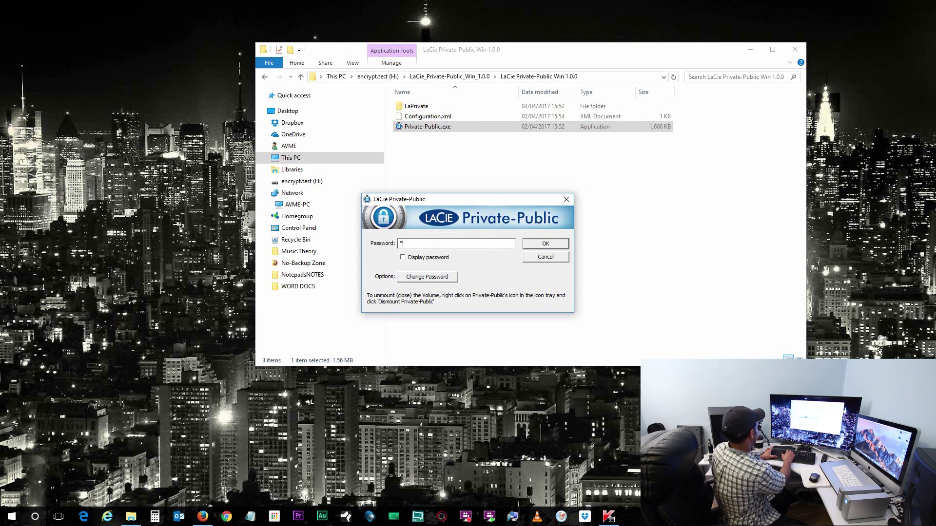
pyautogui.write('****')
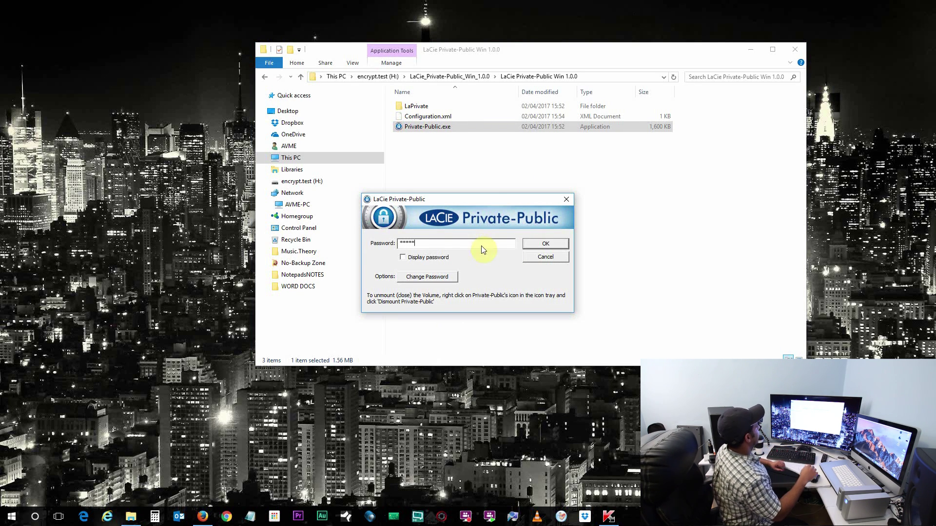
pyautogui.press('Return')
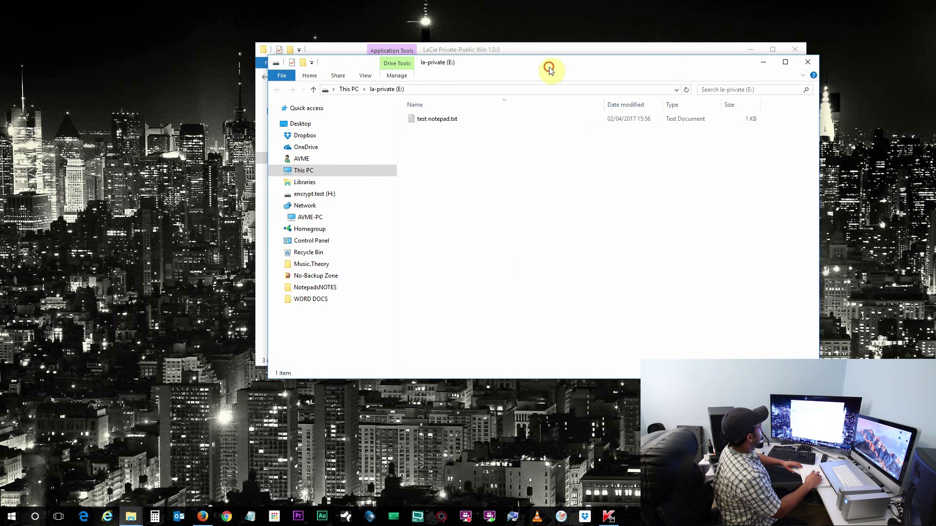
# Open the 1 KB test notepad.txt on la-private (E:) in Notepad.
pyautogui.doubleClick(560, 204)
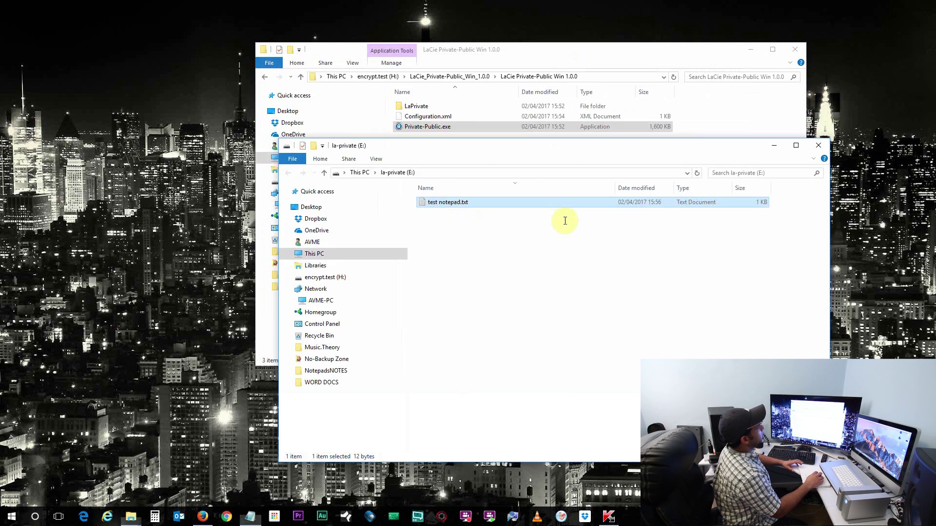